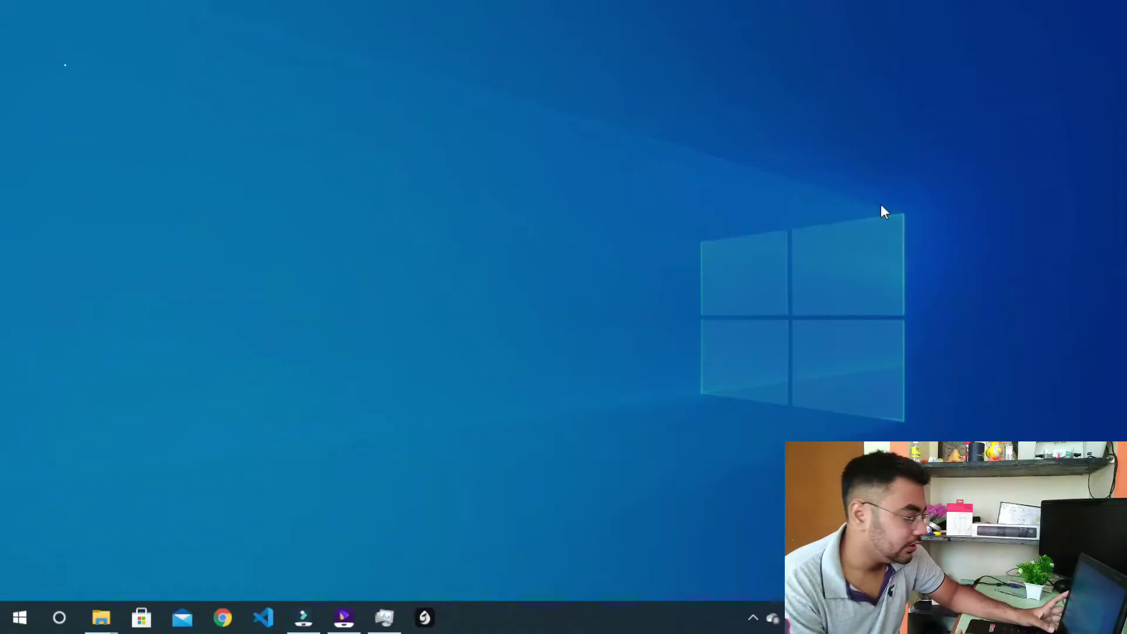
- Open Chrome, search Google for "hitpaw" and open the official HitPaw website
click(222, 618)
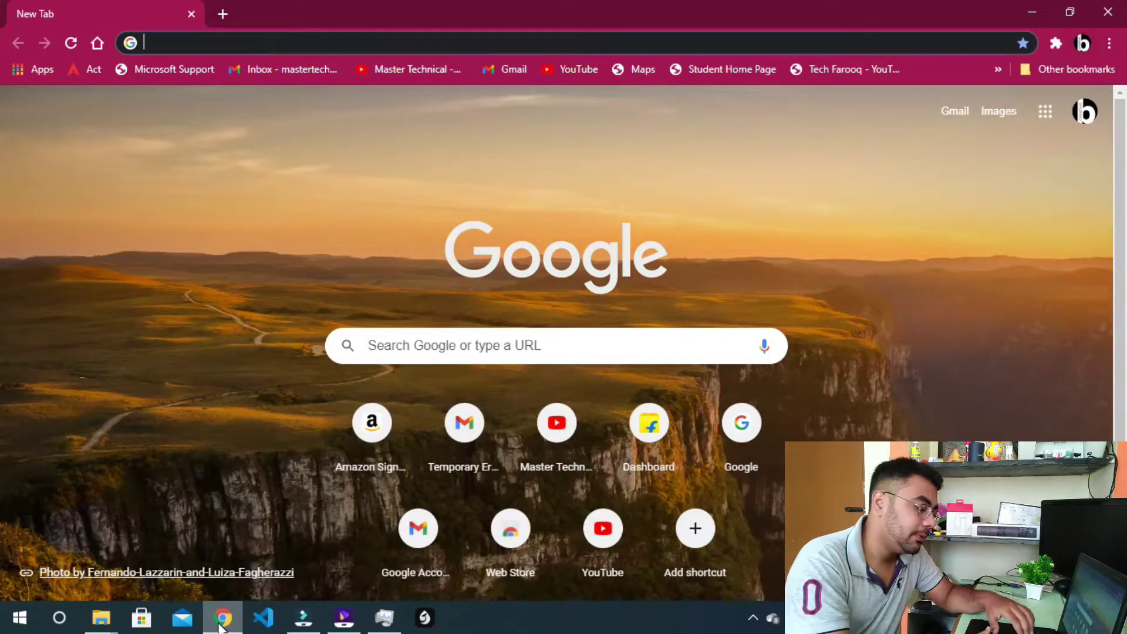
text(hitpa)
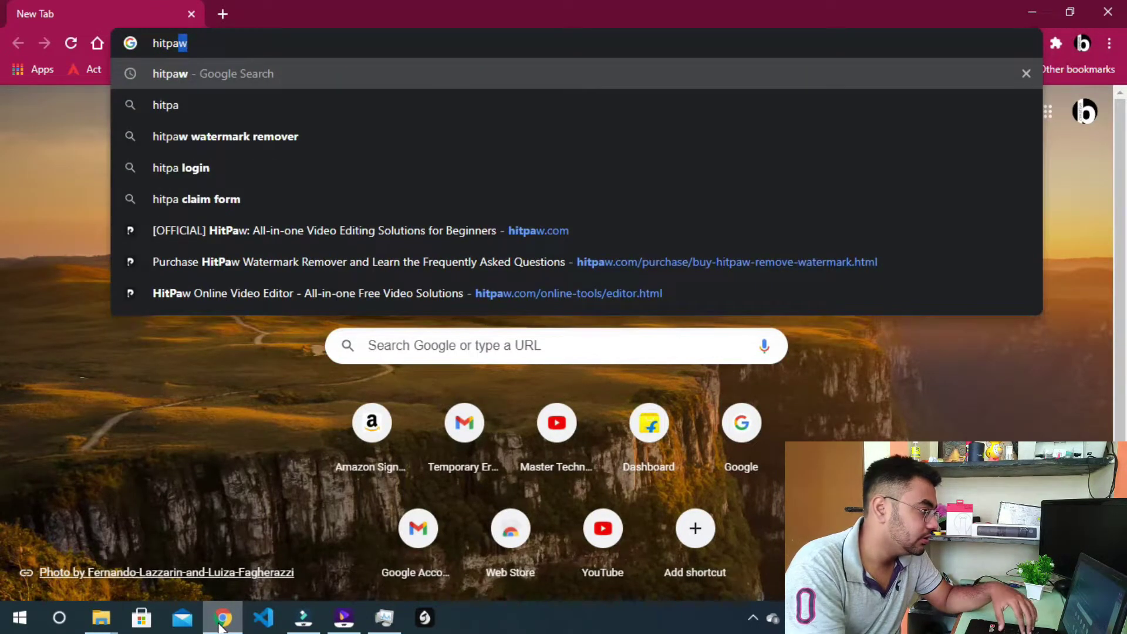
text(w)
key(Return)
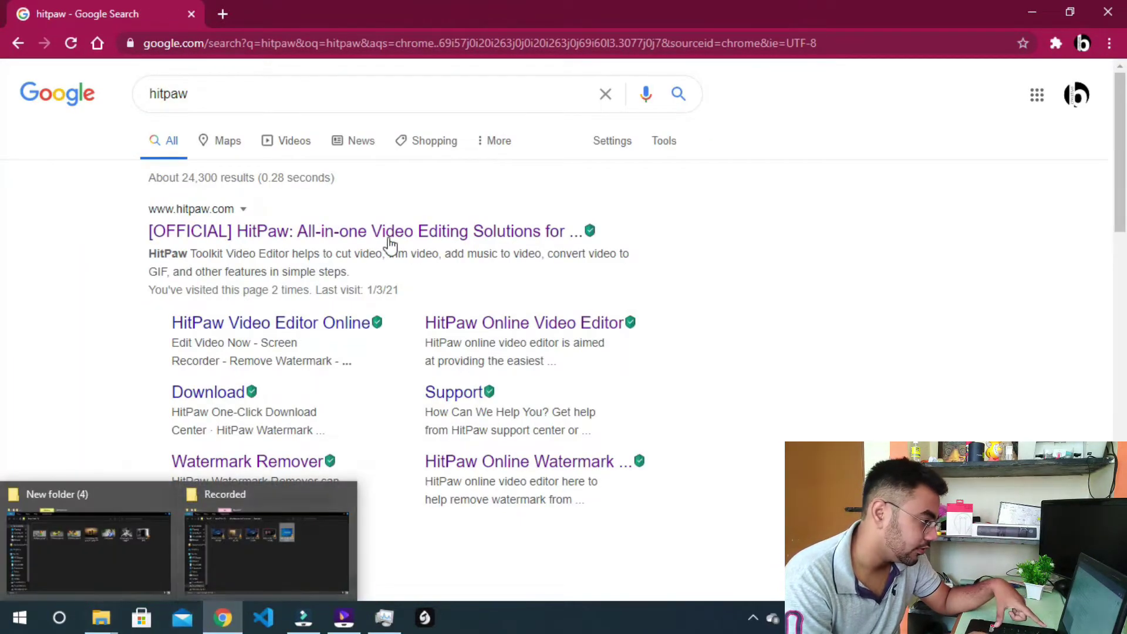
click(389, 232)
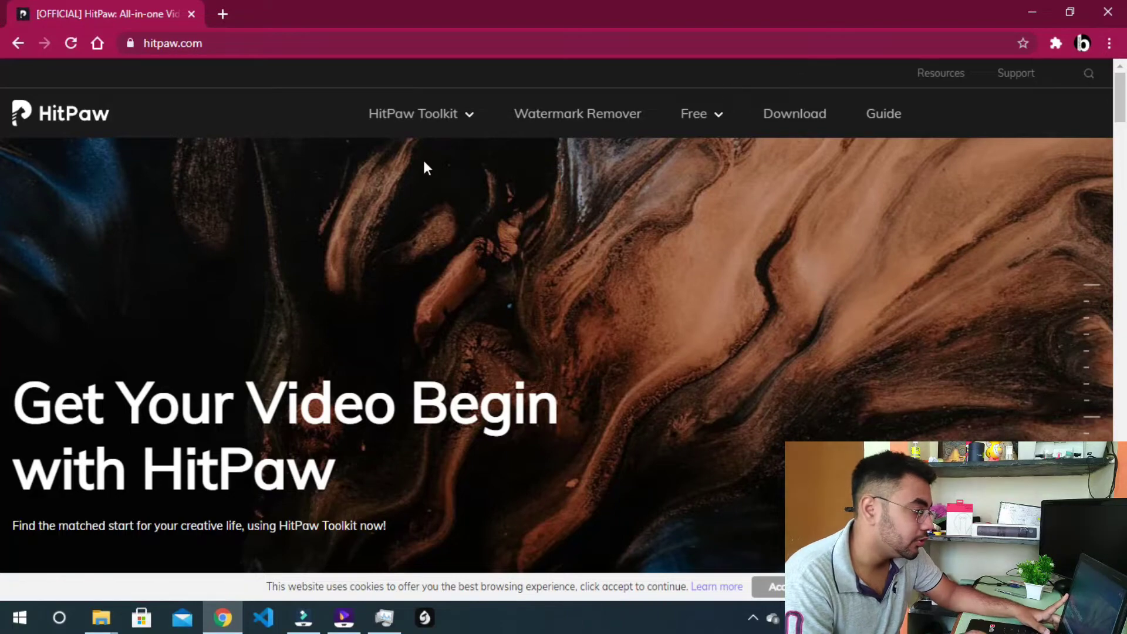
- Look over the HitPaw home page and launch its Free Online Video Editor
scroll(508, 288, down, 15)
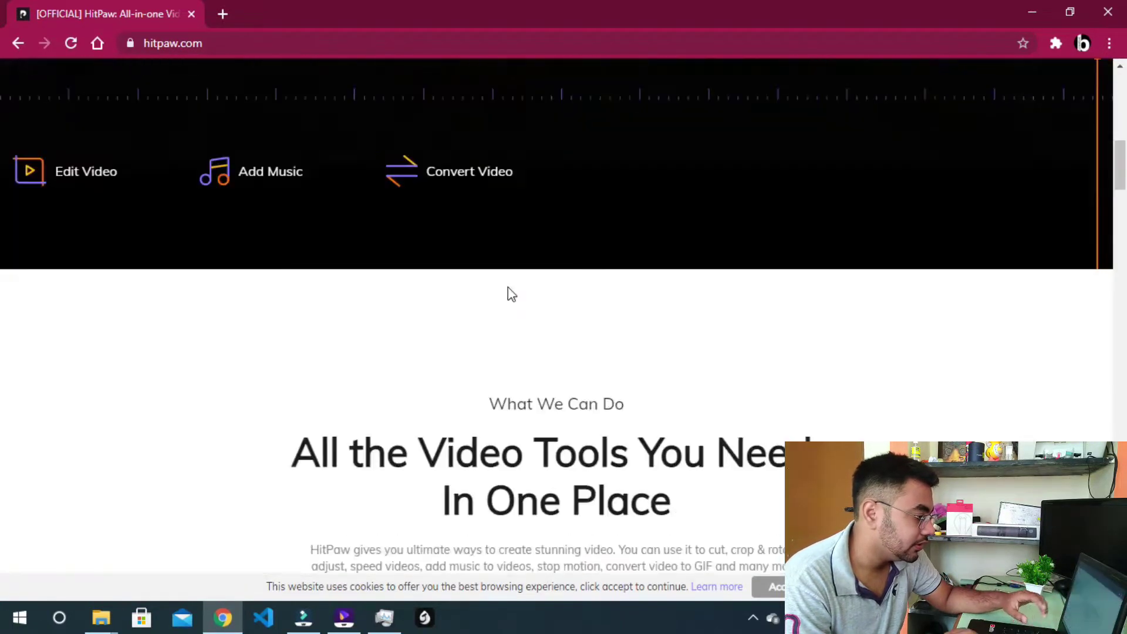
scroll(509, 287, up, 15)
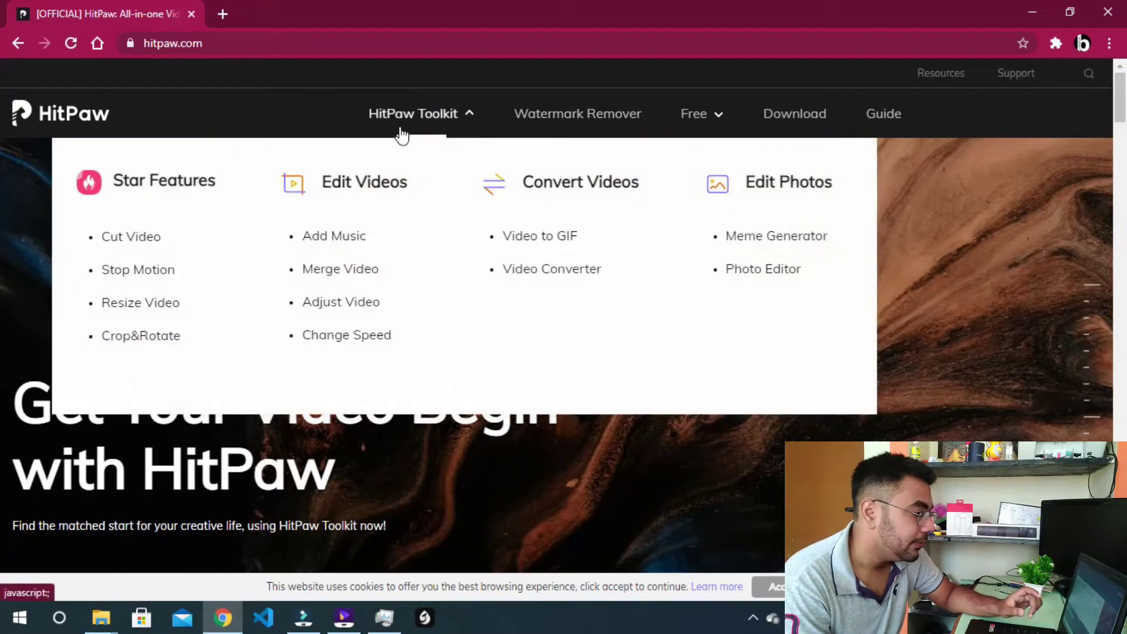
mouse_move(701, 132)
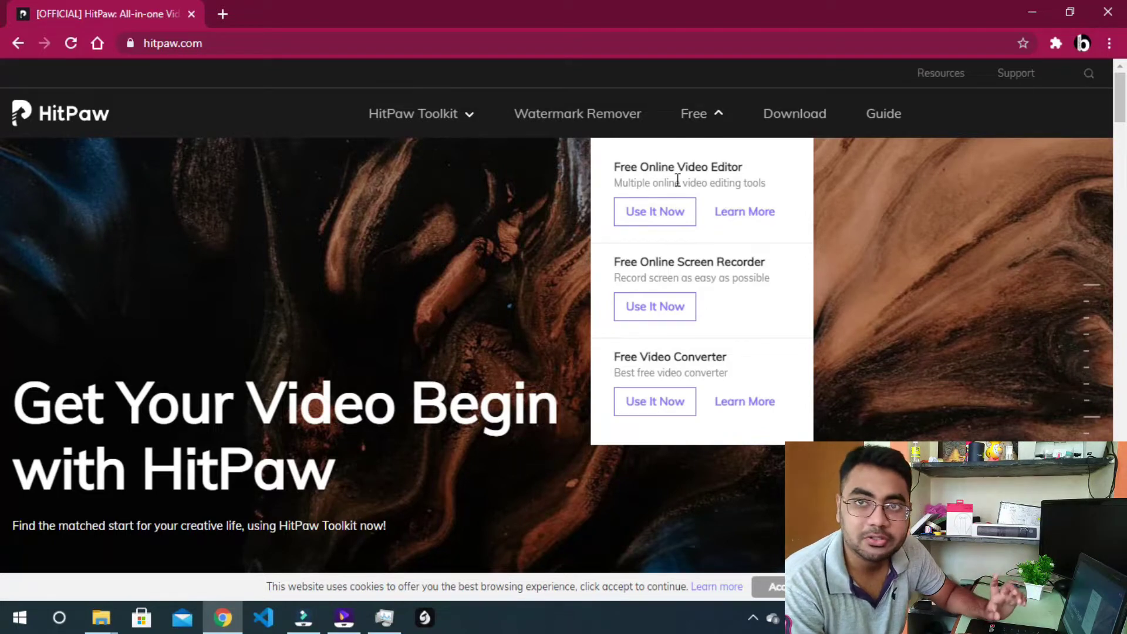
click(666, 215)
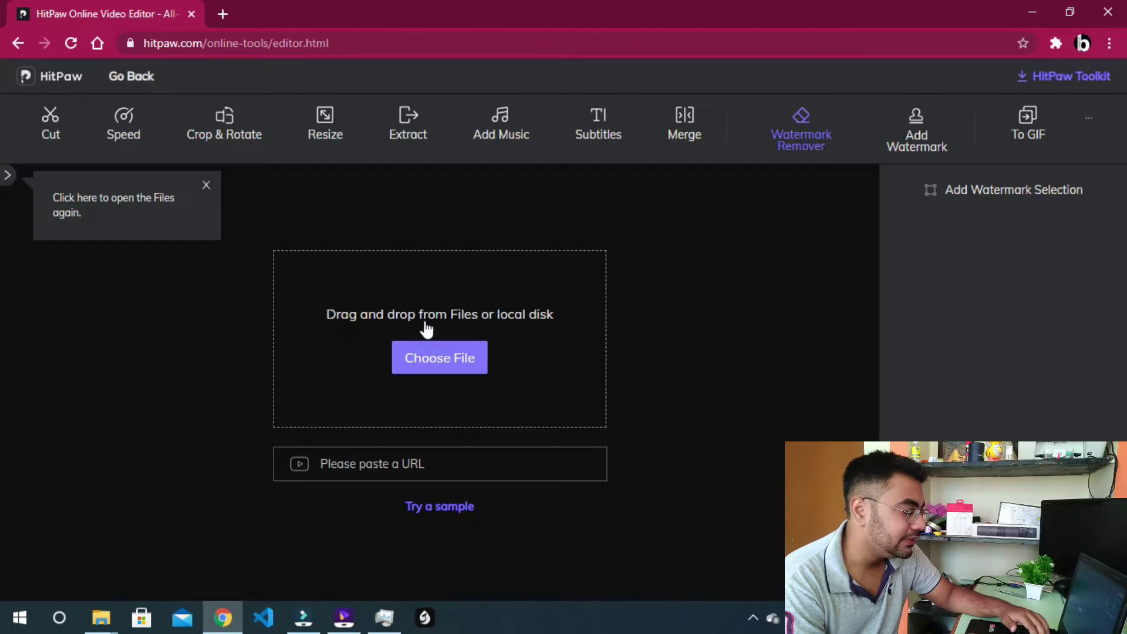
- Load the video MASTER LOGO TEST from New folder (4) on the Desktop into the Watermark Remover
click(440, 379)
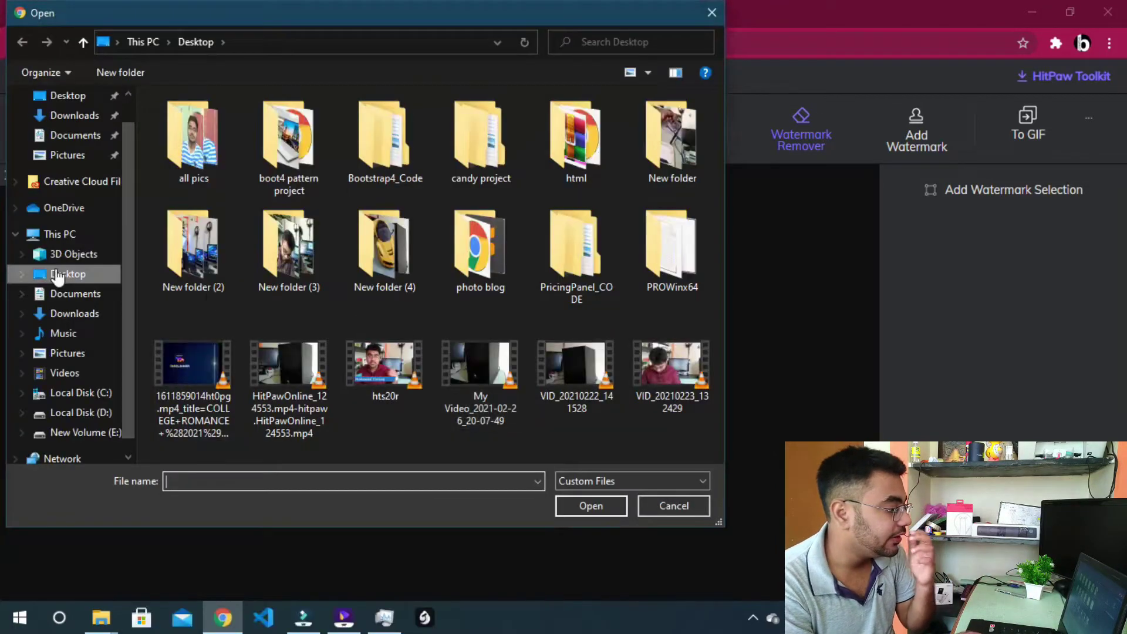
double_click(405, 255)
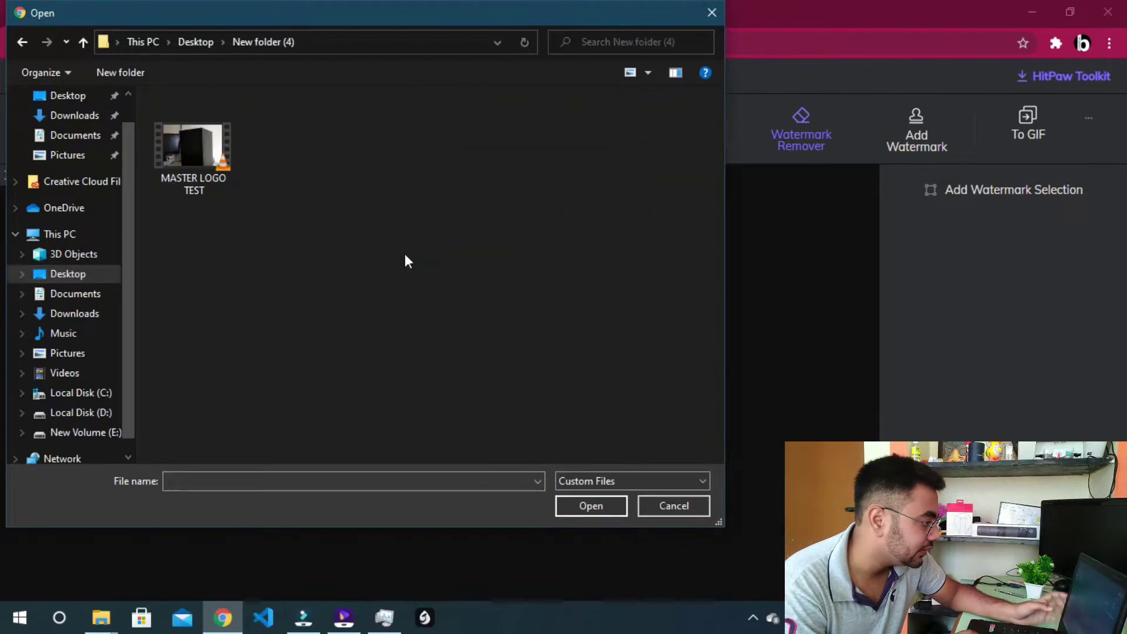
click(197, 149)
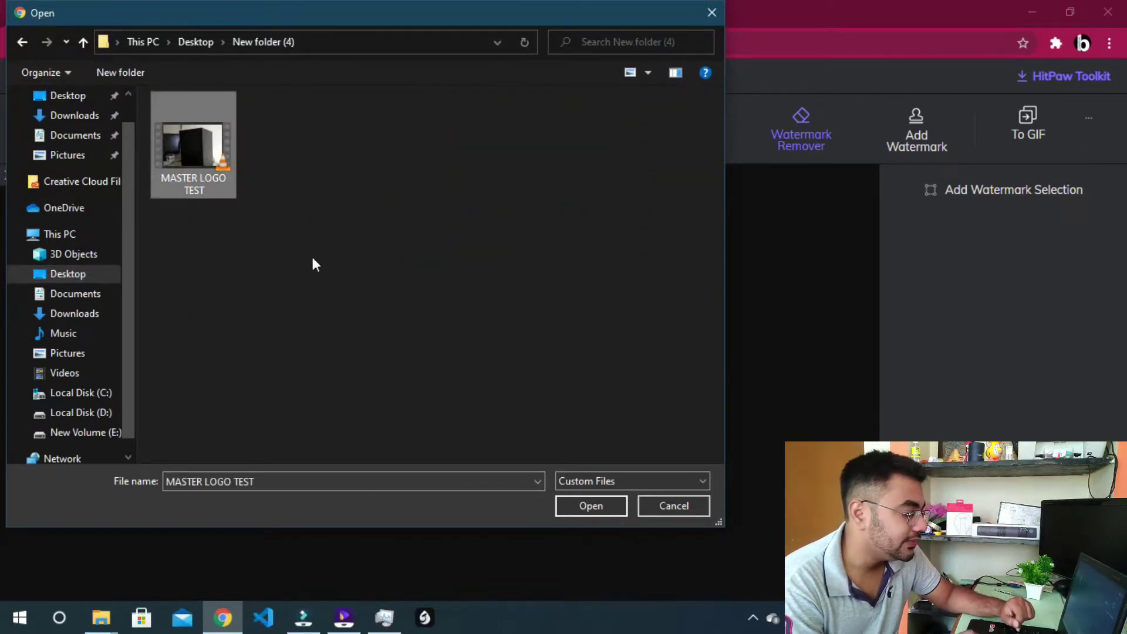
click(576, 512)
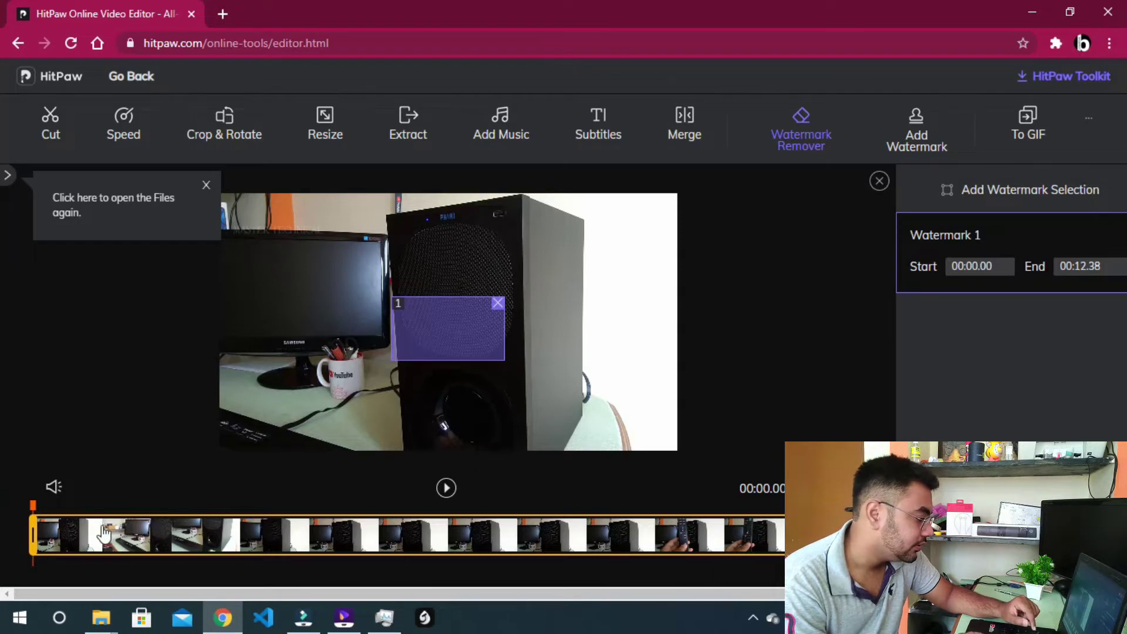
- Start the Watermark 1 selection at 00:03.21 and fit its box tightly over the MASTER TECHNICAL text above the monitor
click(245, 543)
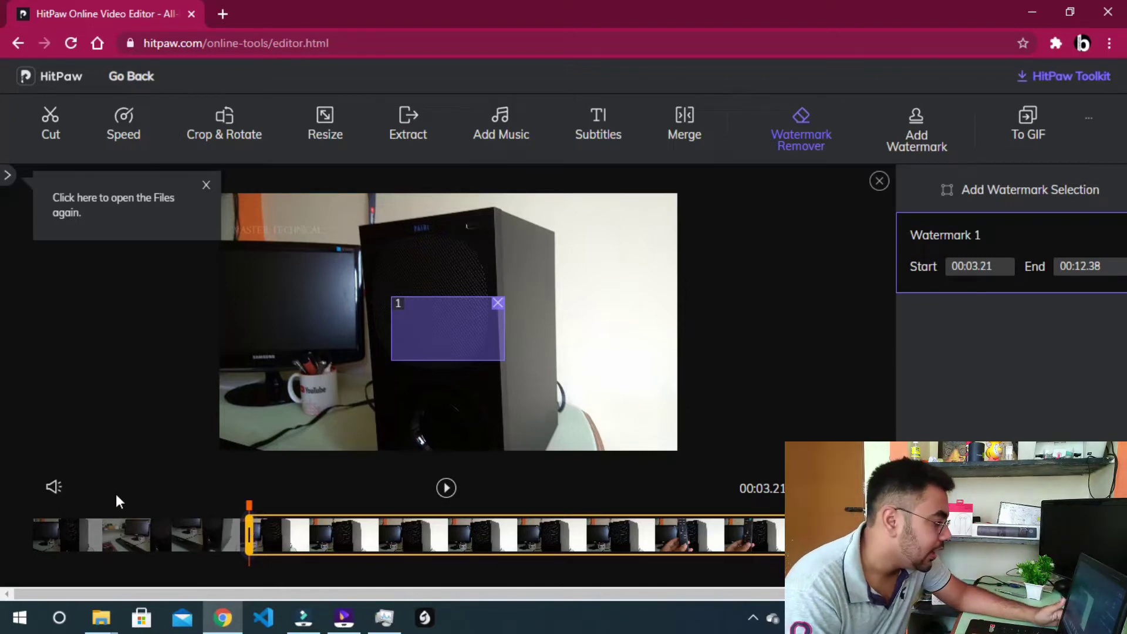
drag(433, 323, 269, 239)
drag(292, 274, 292, 244)
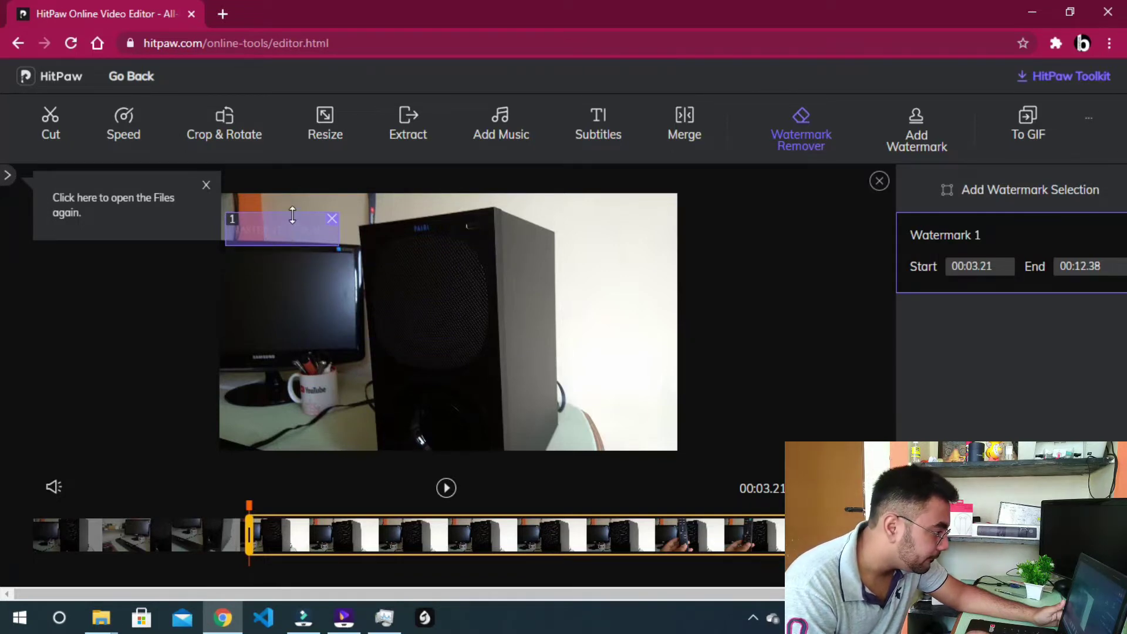
drag(292, 217, 293, 219)
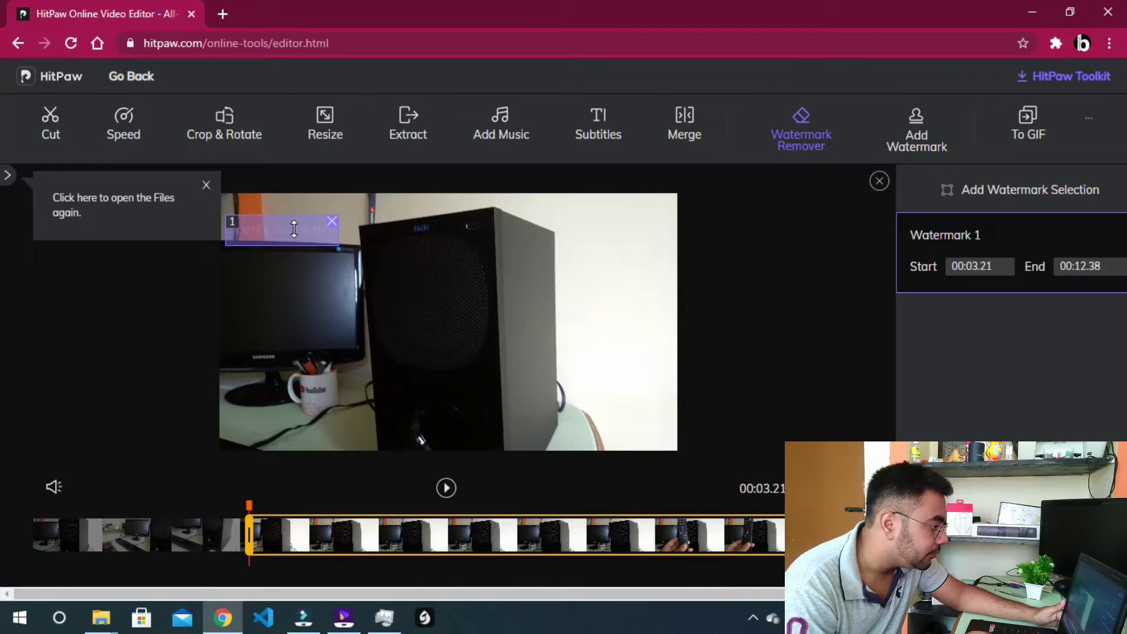
drag(288, 223, 315, 242)
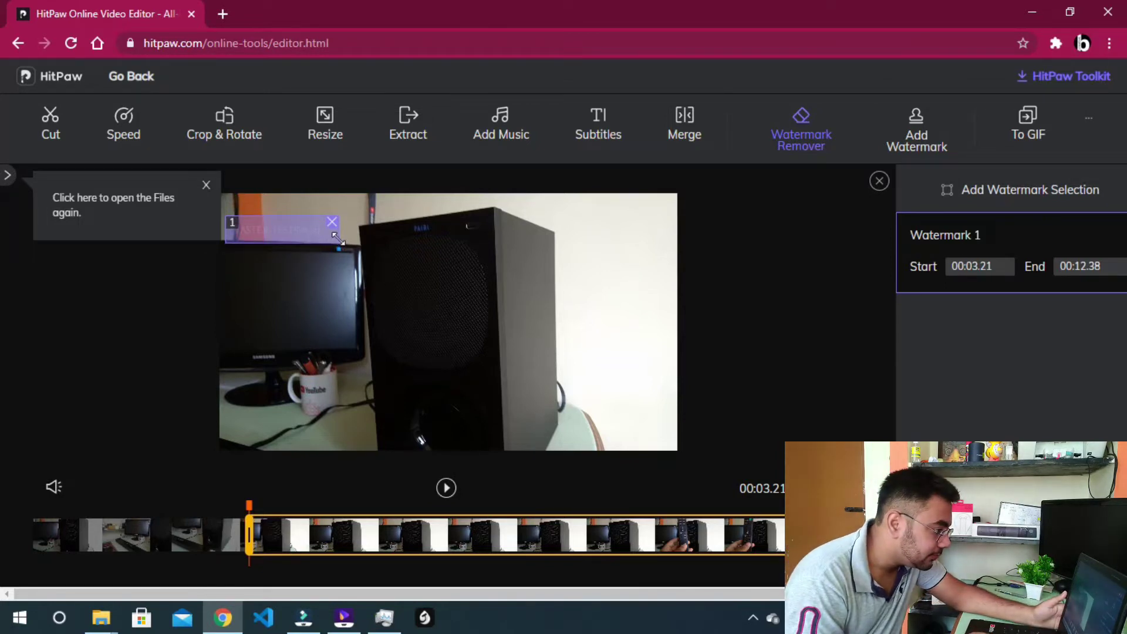
drag(336, 238, 334, 243)
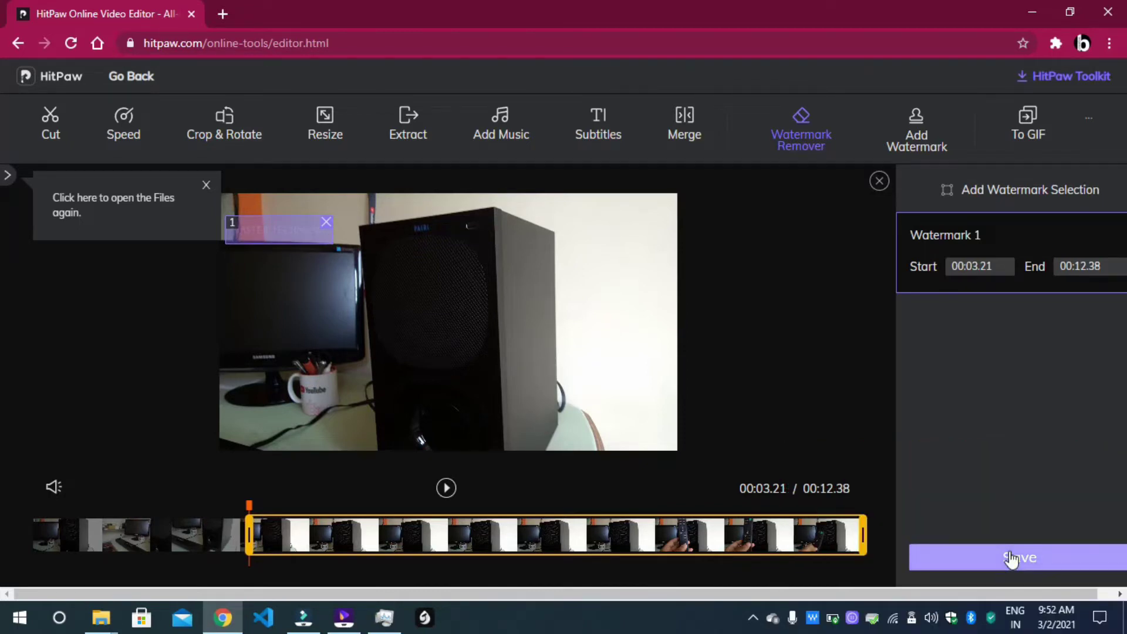
- Process the video and download the result into New folder (4) on the Desktop under the suggested file name
click(1011, 554)
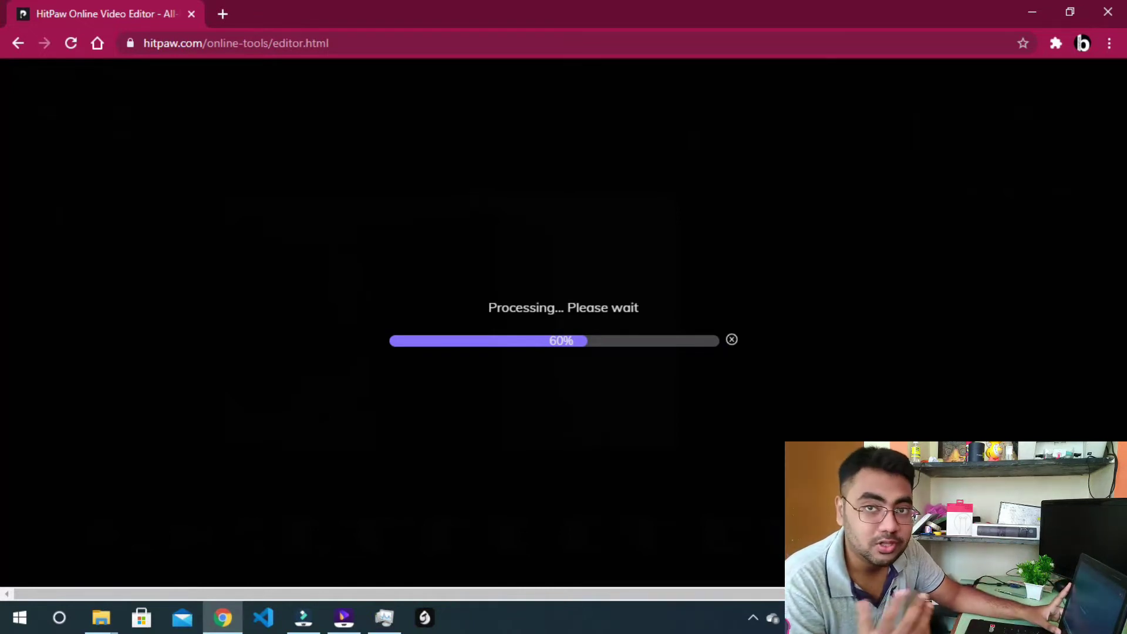
click(562, 360)
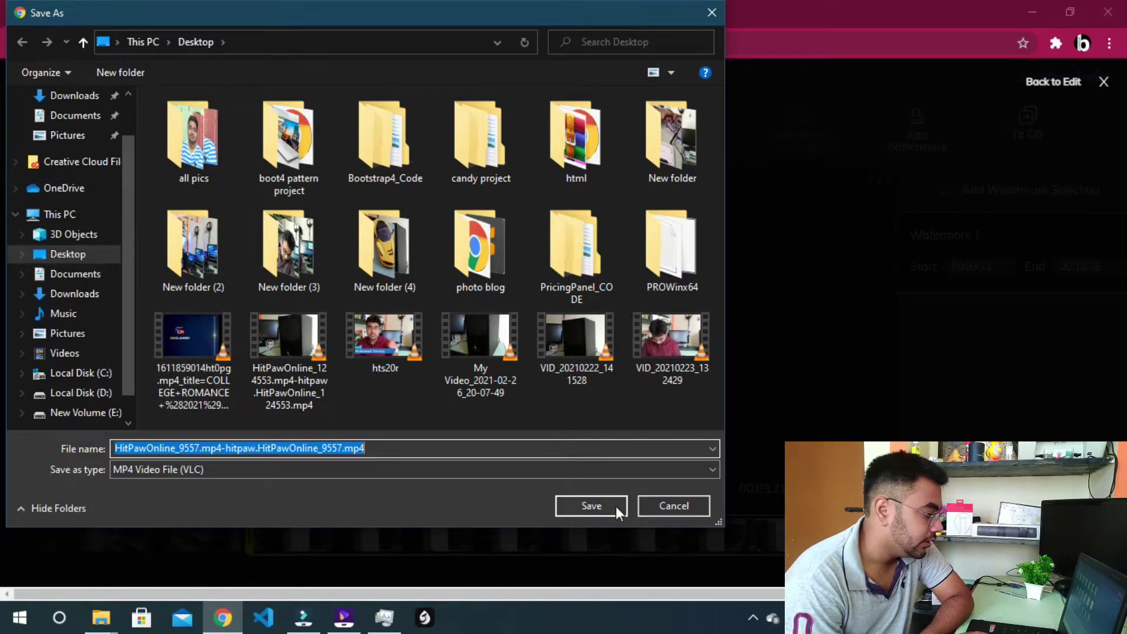
double_click(372, 250)
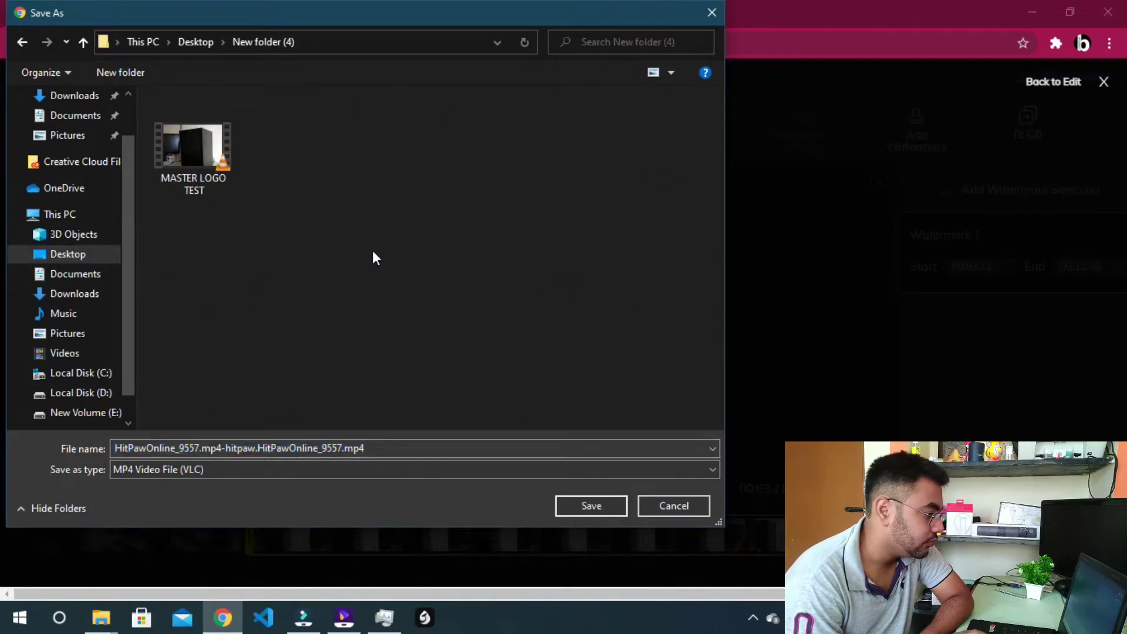
click(566, 508)
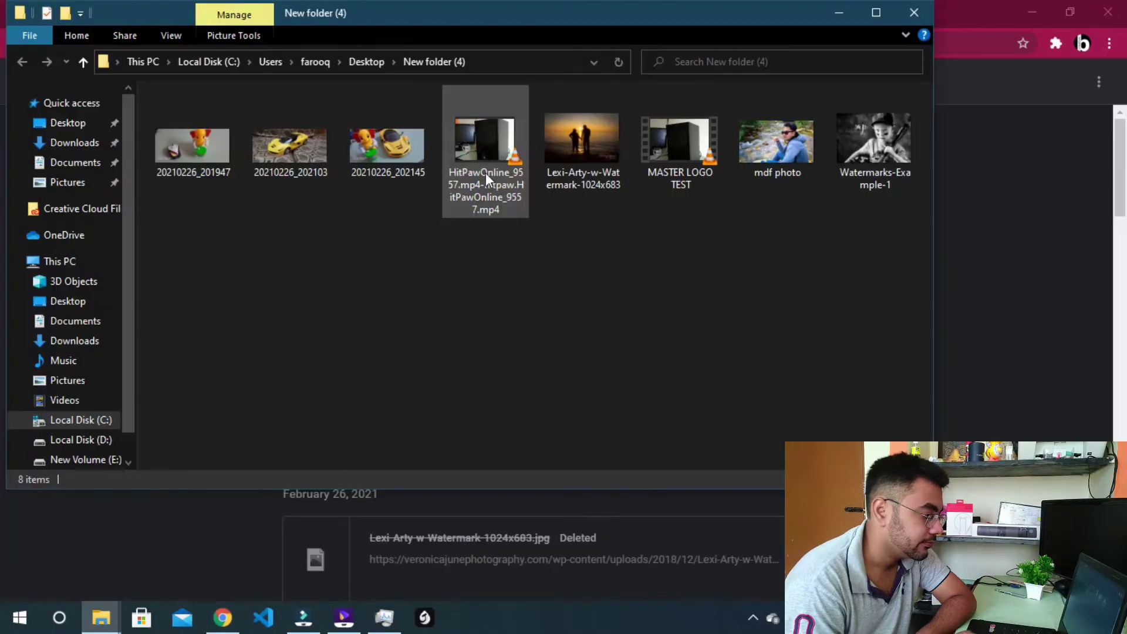
- Play the downloaded HitPawOnline video in VLC to check the watermark area, and close the player
double_click(486, 178)
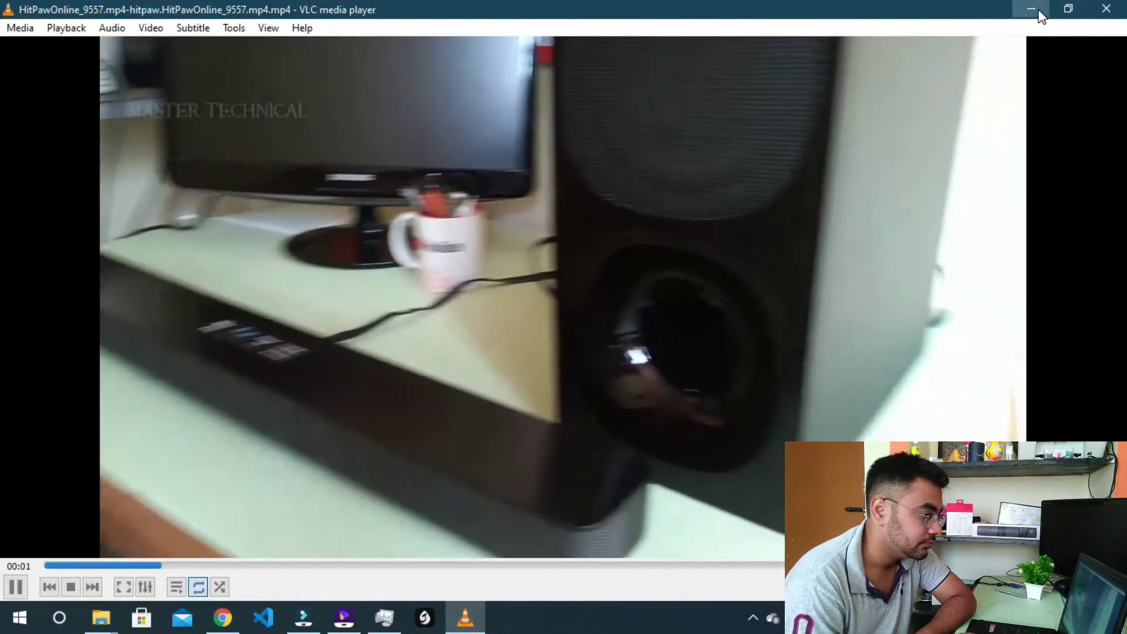
click(1106, 9)
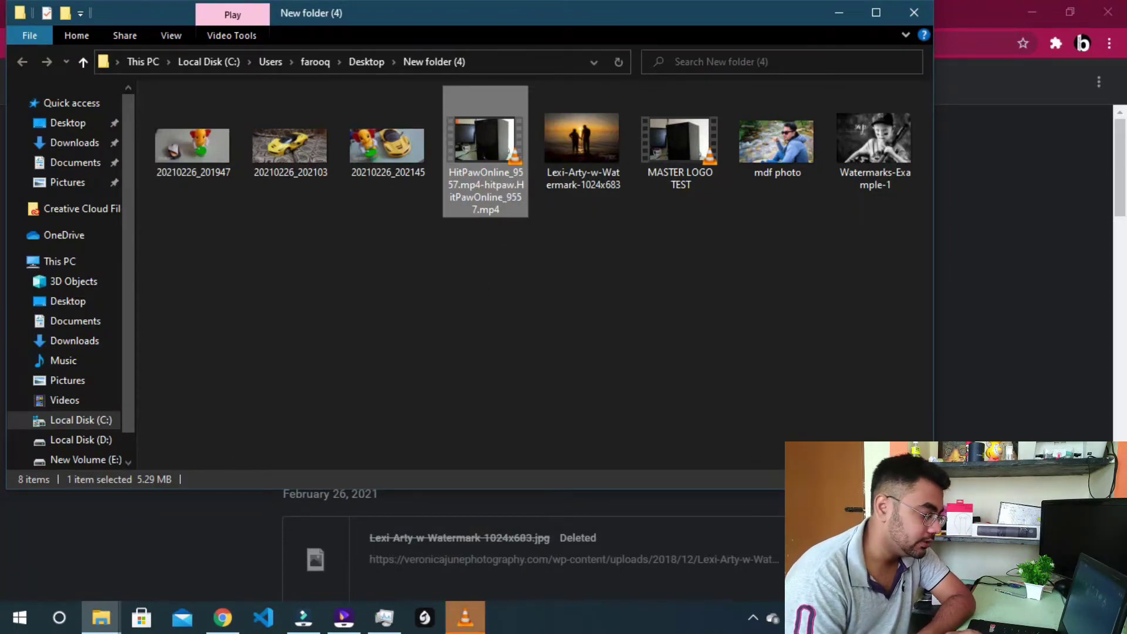
click(468, 620)
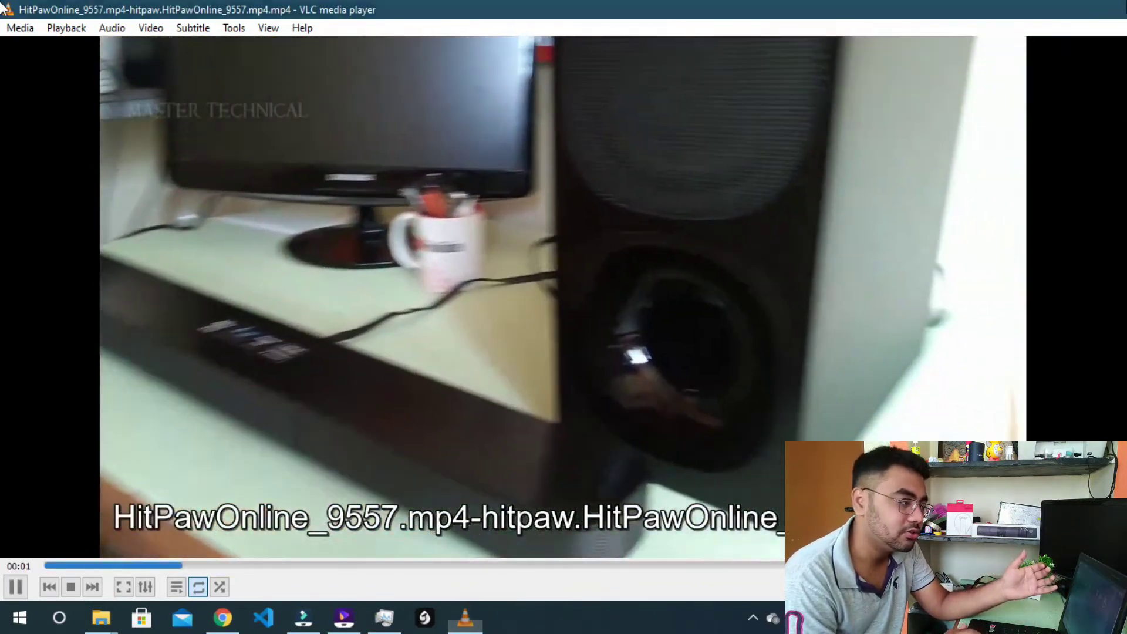
double_click(2, 6)
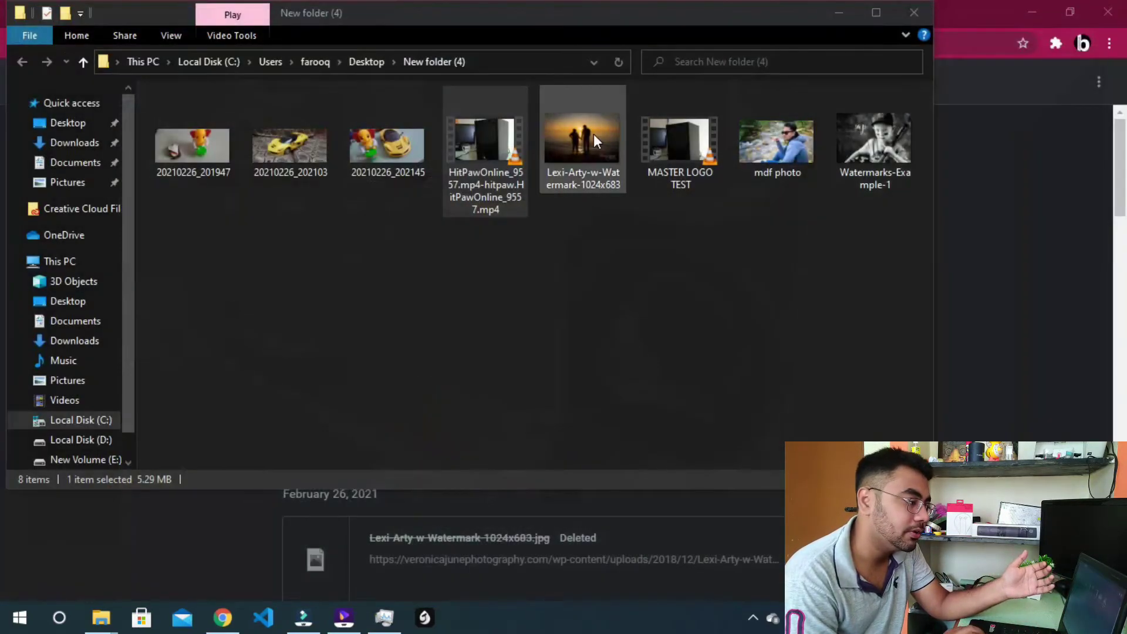
- Return to the online editor in Chrome and leave it for the HitPaw home page, discarding unsaved changes
click(849, 12)
click(849, 10)
click(129, 7)
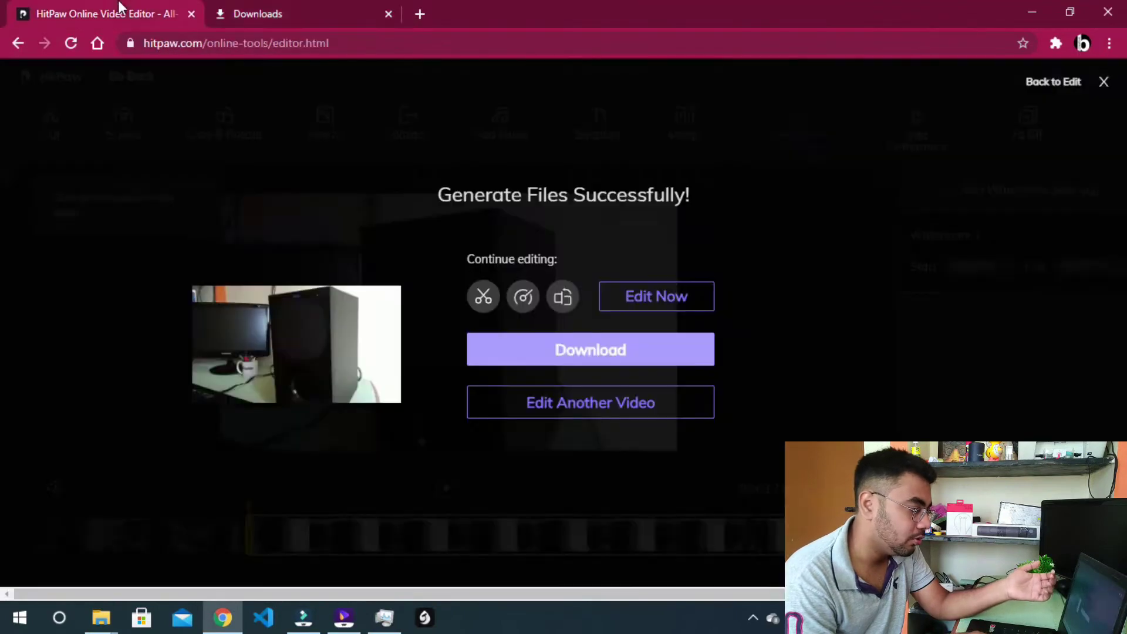
click(1070, 84)
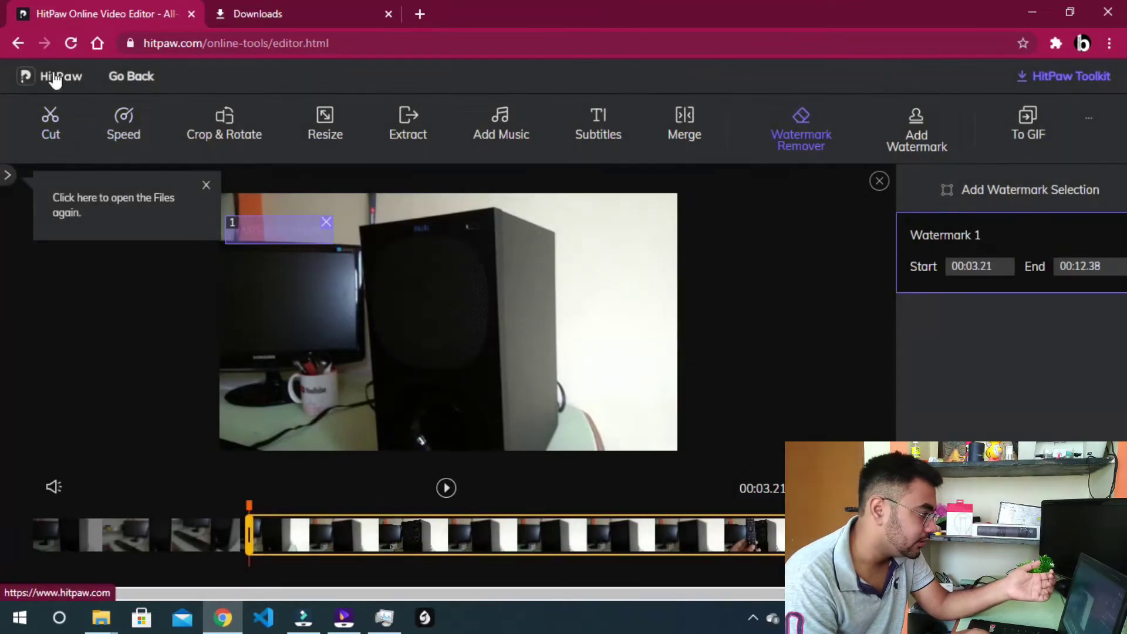
click(12, 33)
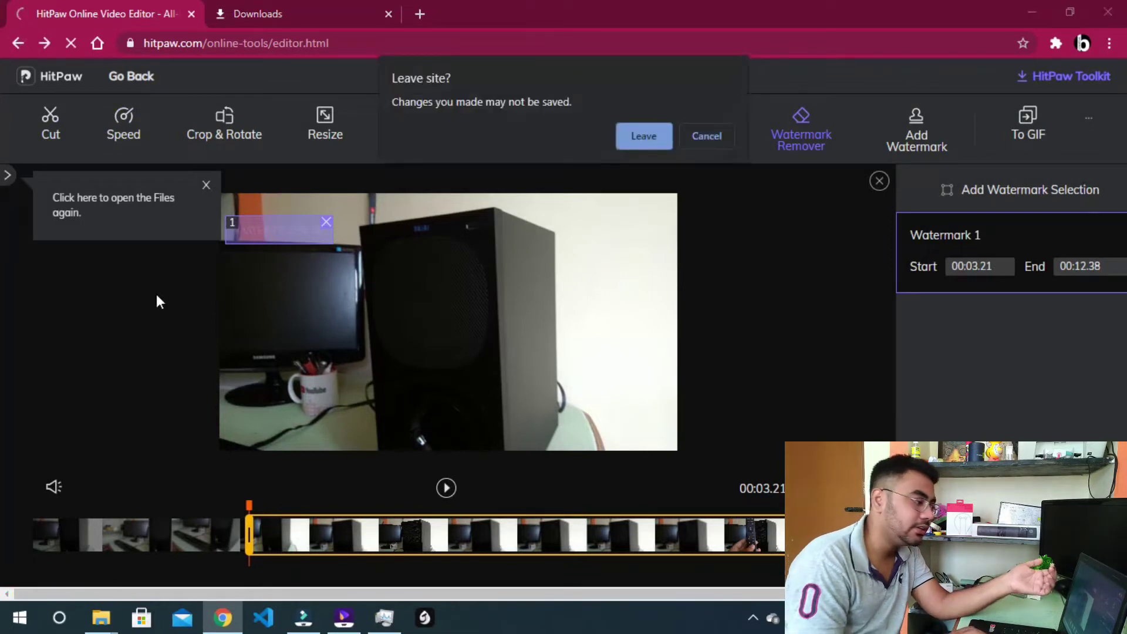
click(659, 143)
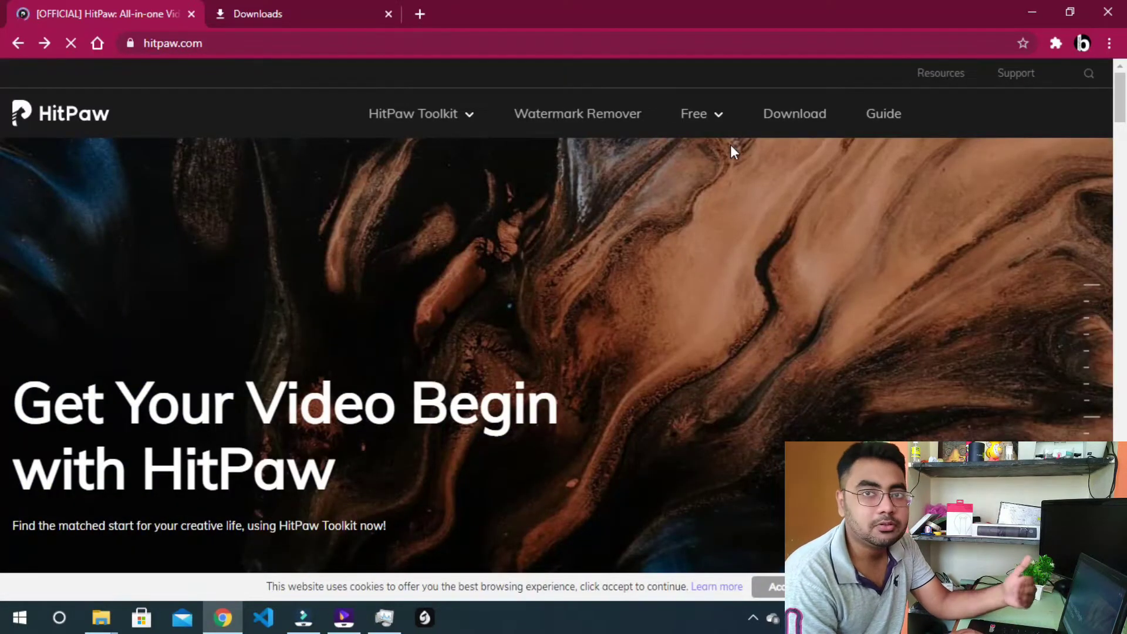
- Open HitPaw's Watermark Remover product page and look at its trial and purchase options
mouse_move(696, 124)
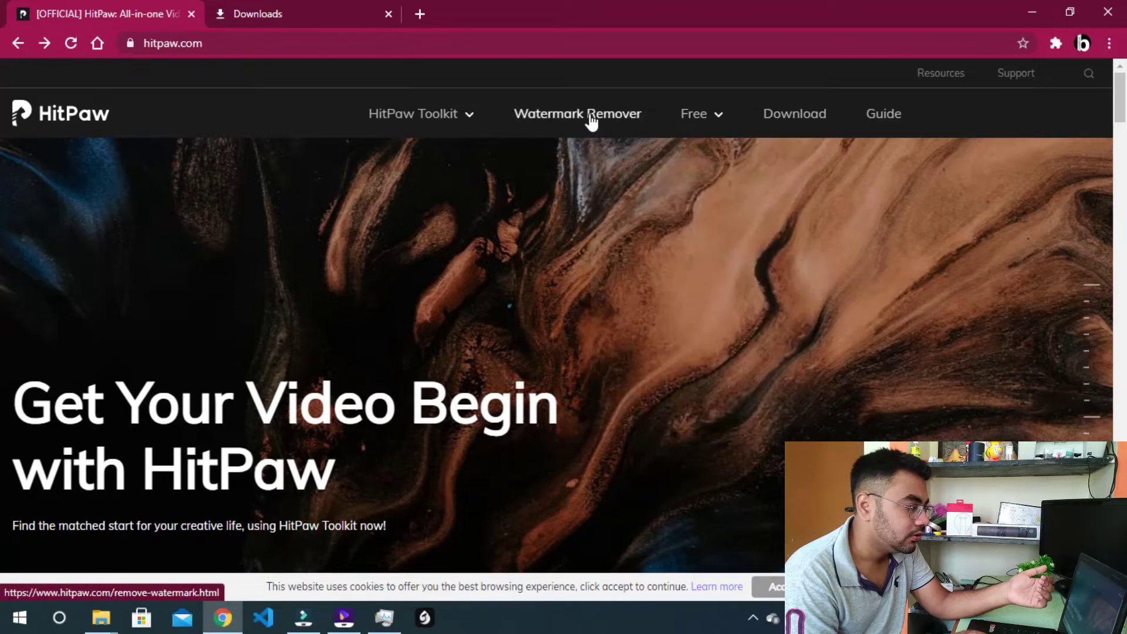
click(591, 117)
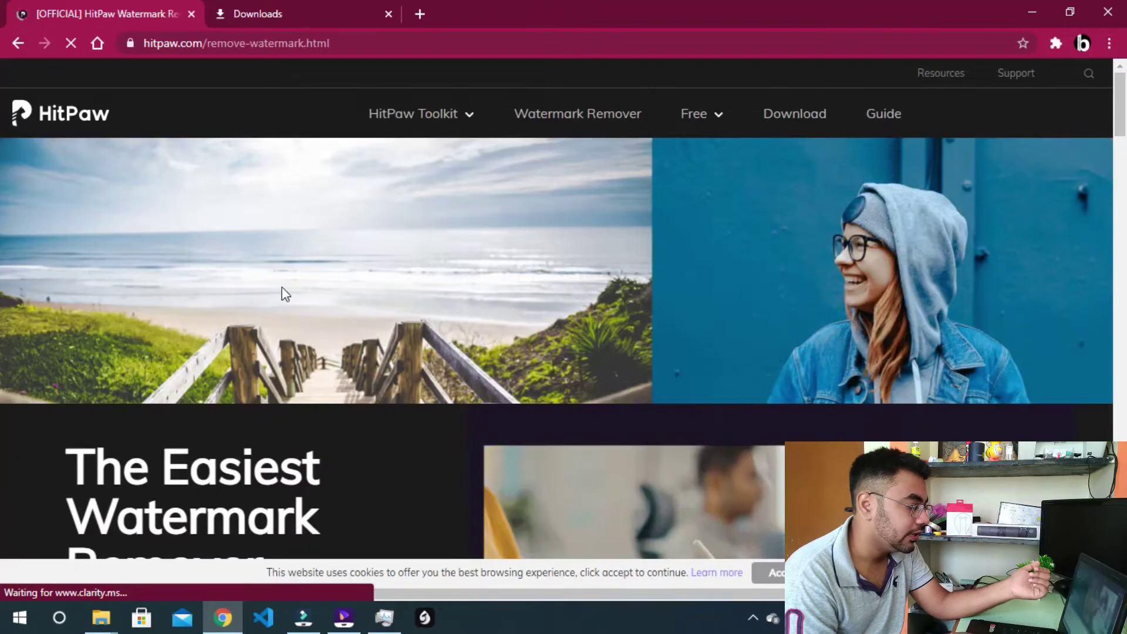
scroll(281, 287, down, 6)
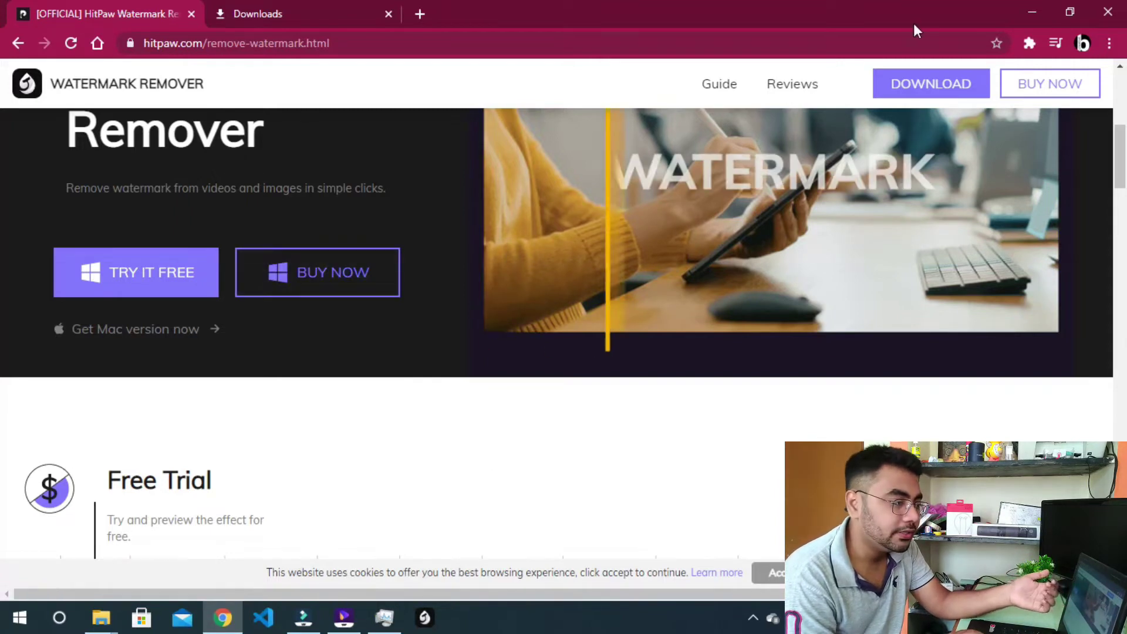
- Switch to the HitPaw Watermark Remover desktop app, load mdf photo from New folder (4) on the Desktop, and maximize the window
click(428, 624)
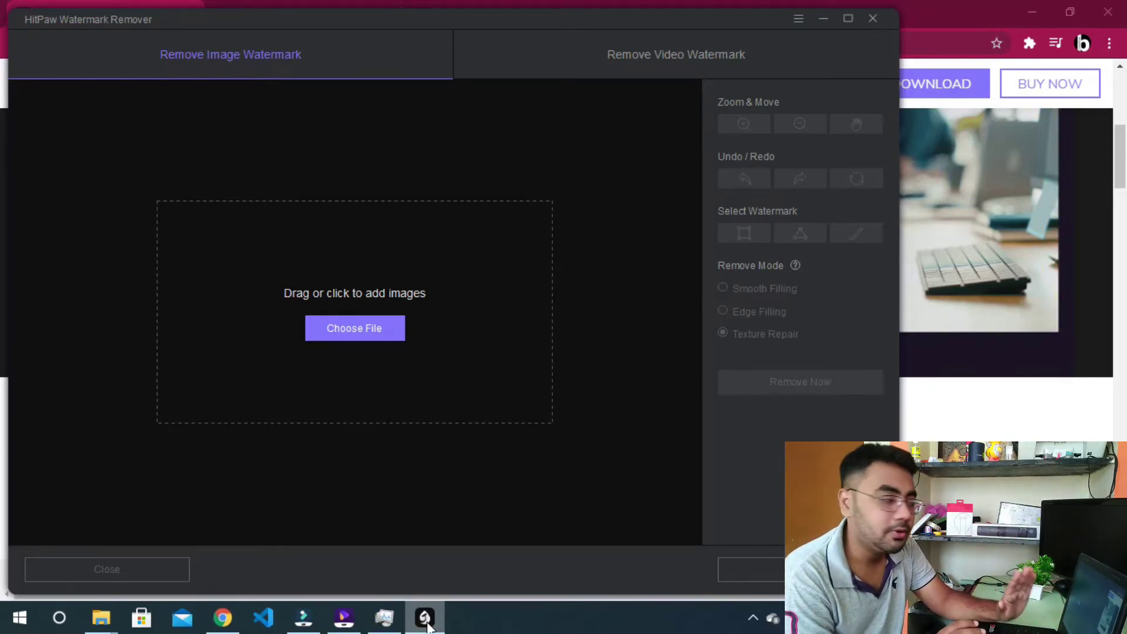
click(380, 325)
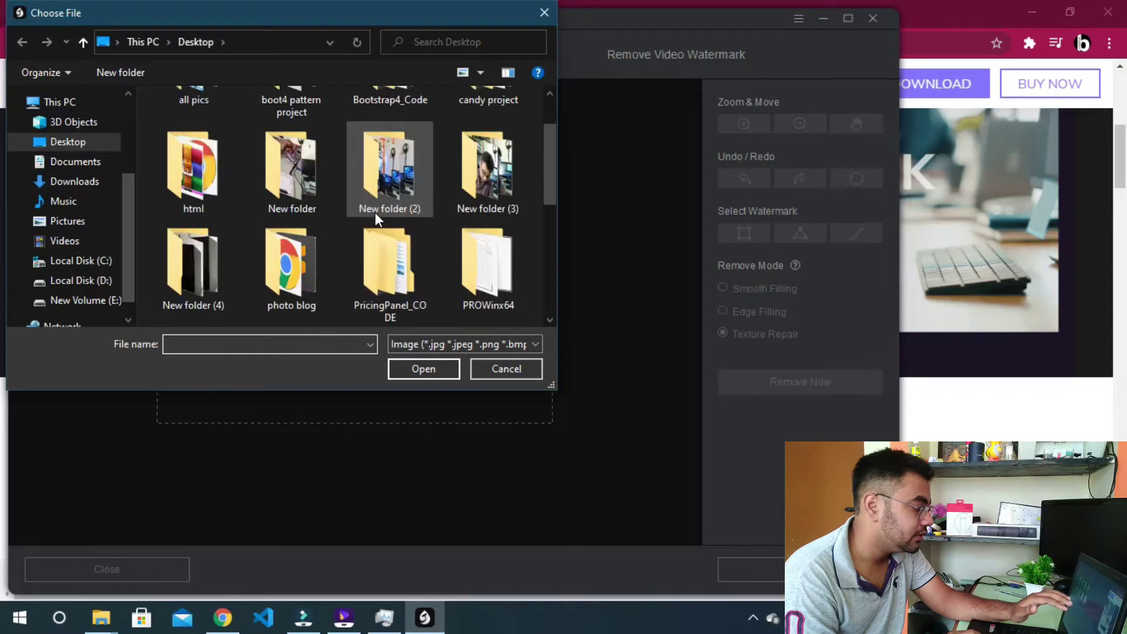
double_click(224, 276)
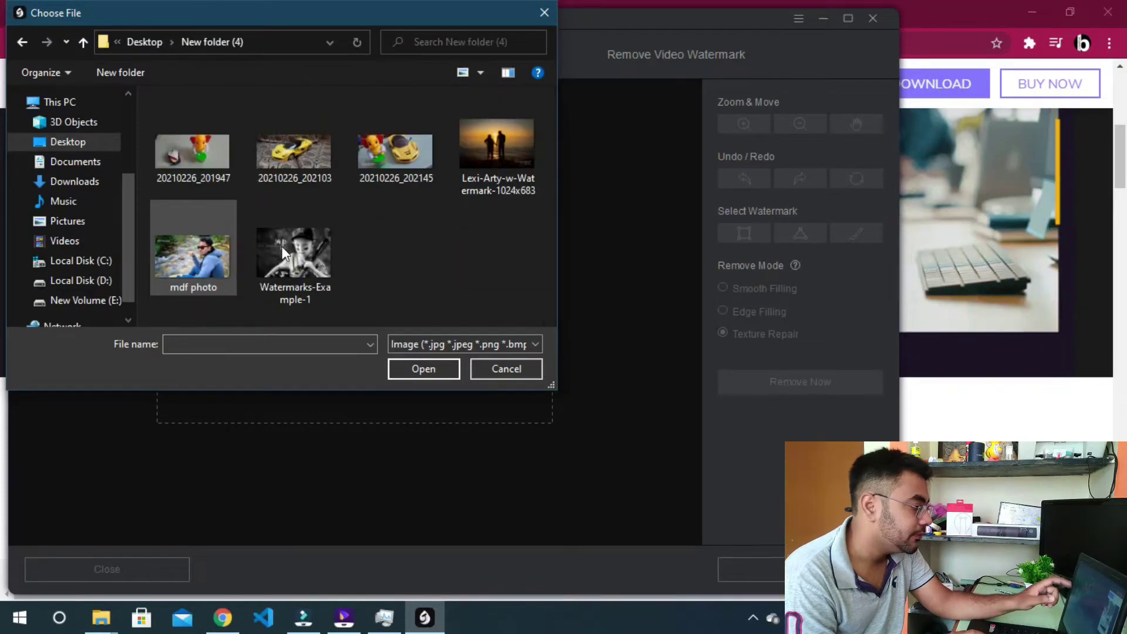
click(231, 275)
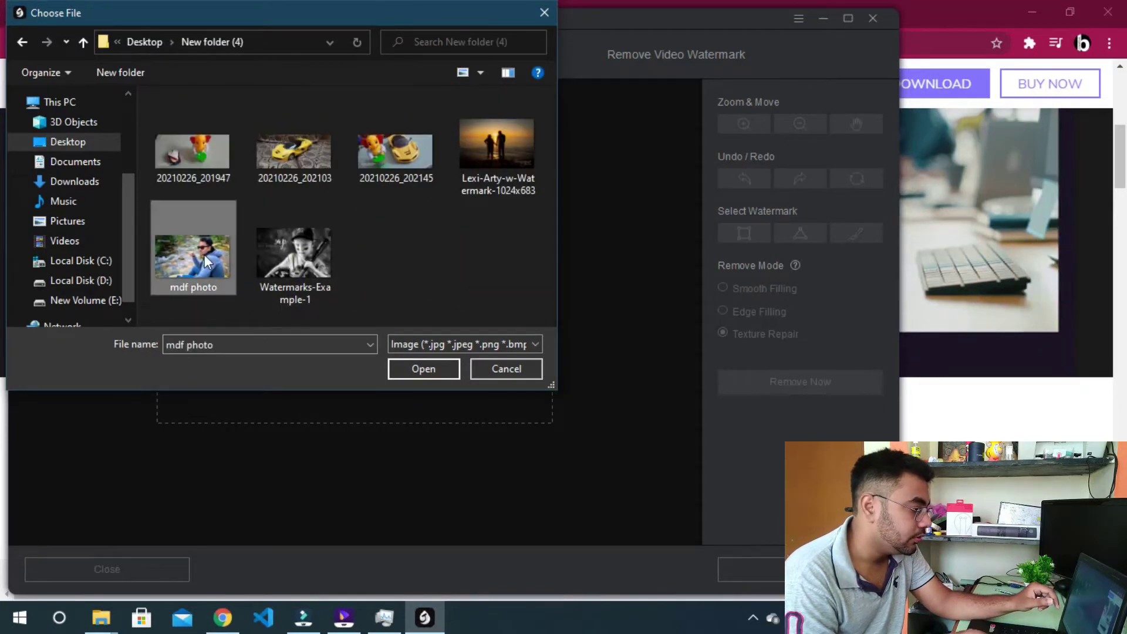
click(430, 369)
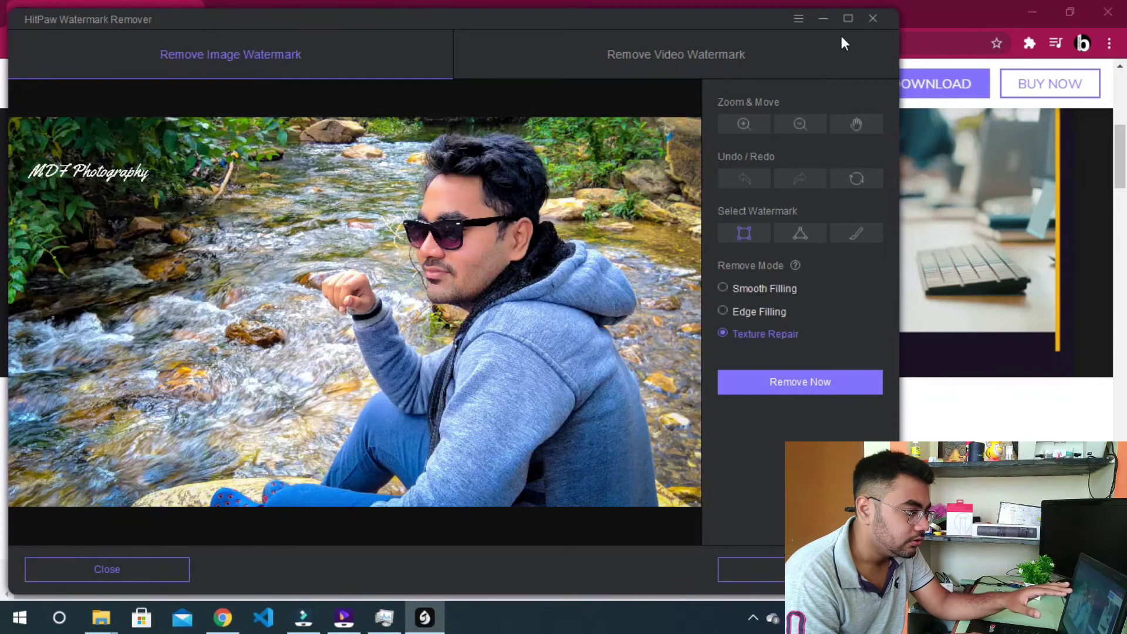
click(854, 13)
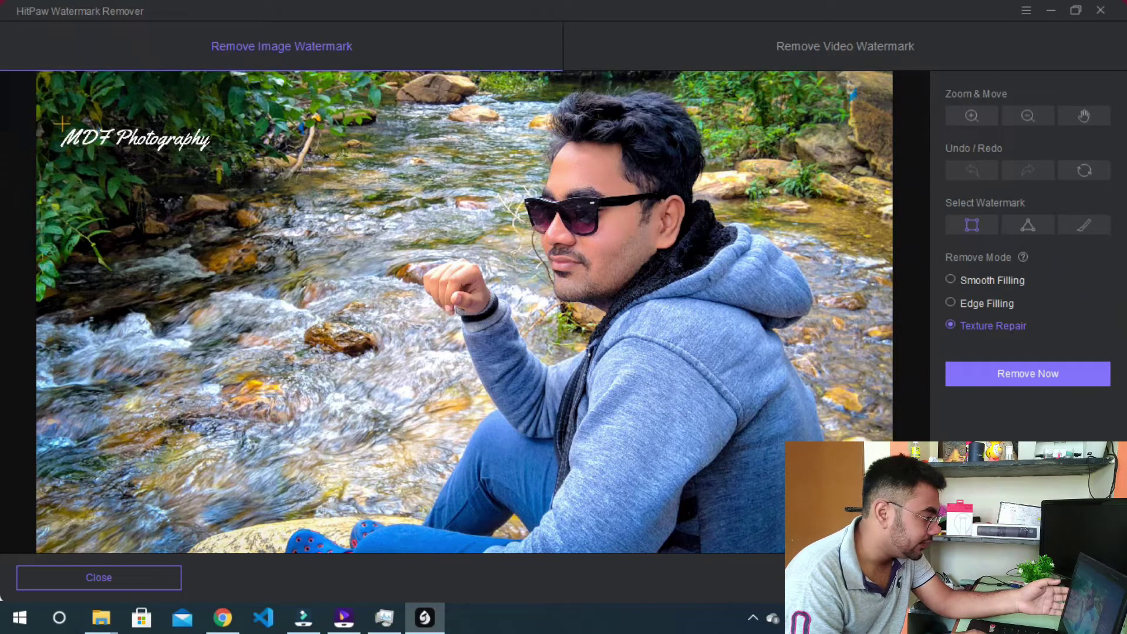
- Box the MDF Photography watermark, try removing it with Smooth Filling, and undo the removal
drag(64, 125, 212, 156)
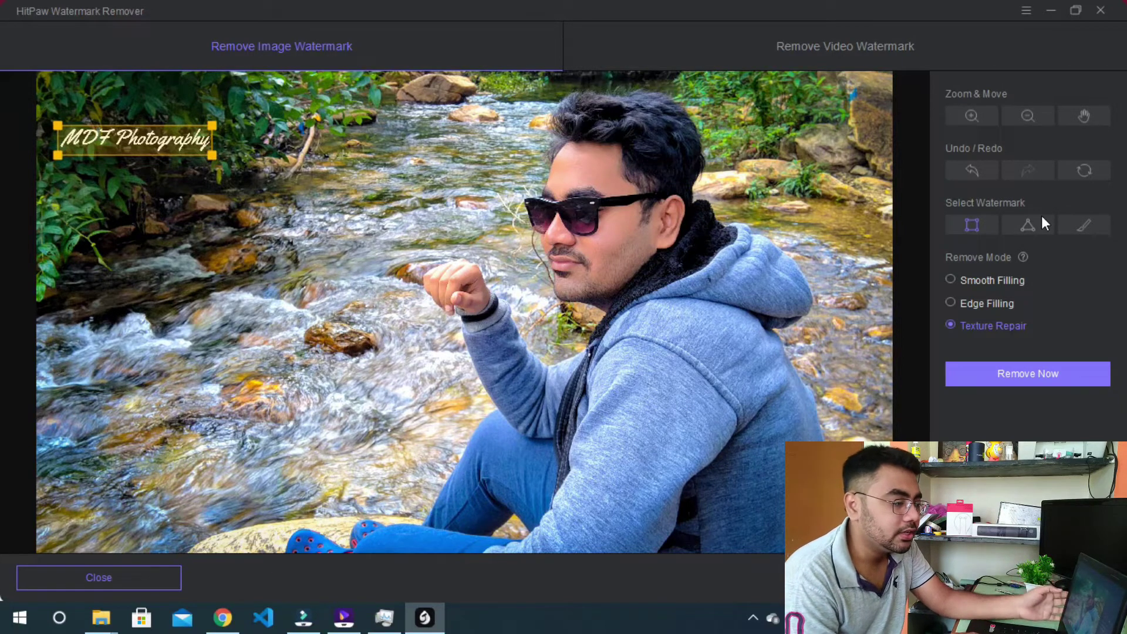
click(950, 281)
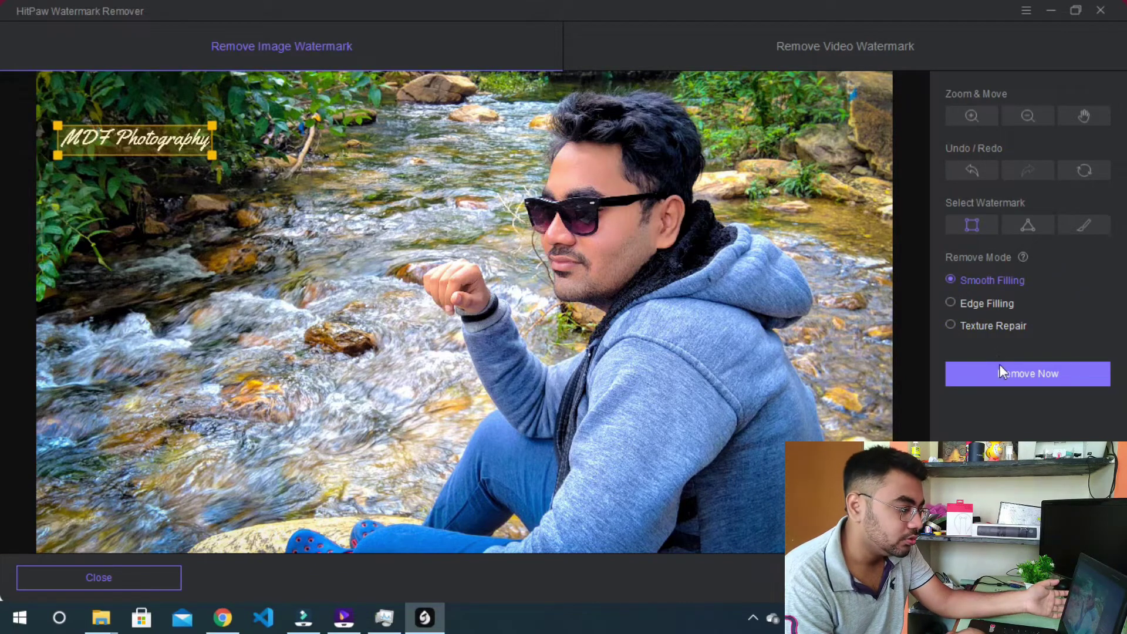
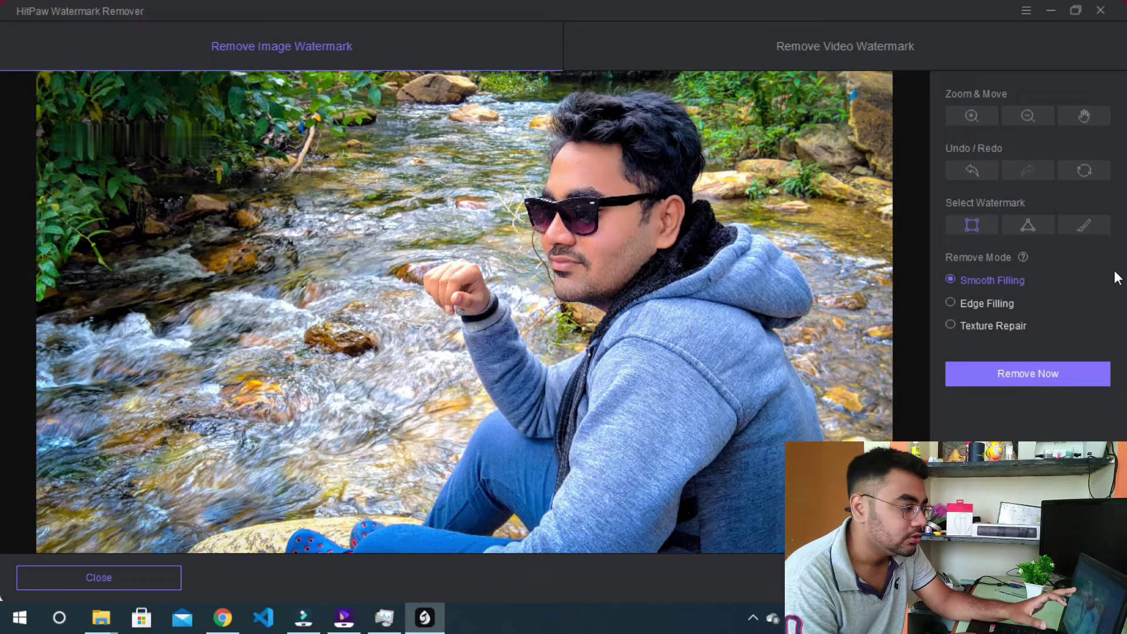
click(972, 171)
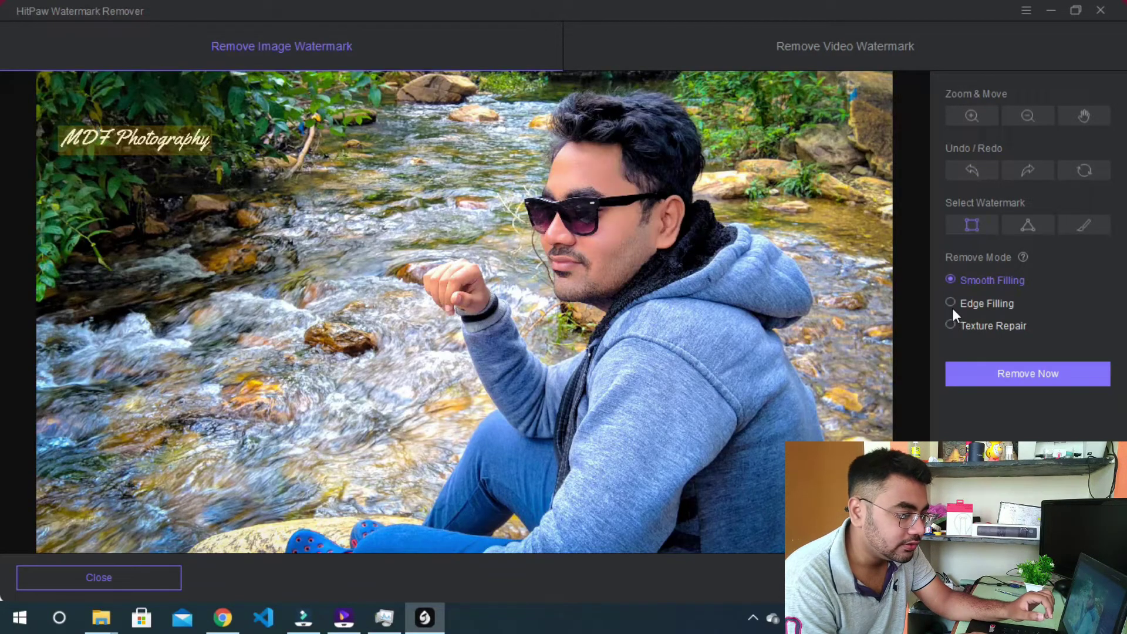
- Try removing the MDF Photography watermark with Edge Filling, and undo the removal
click(951, 303)
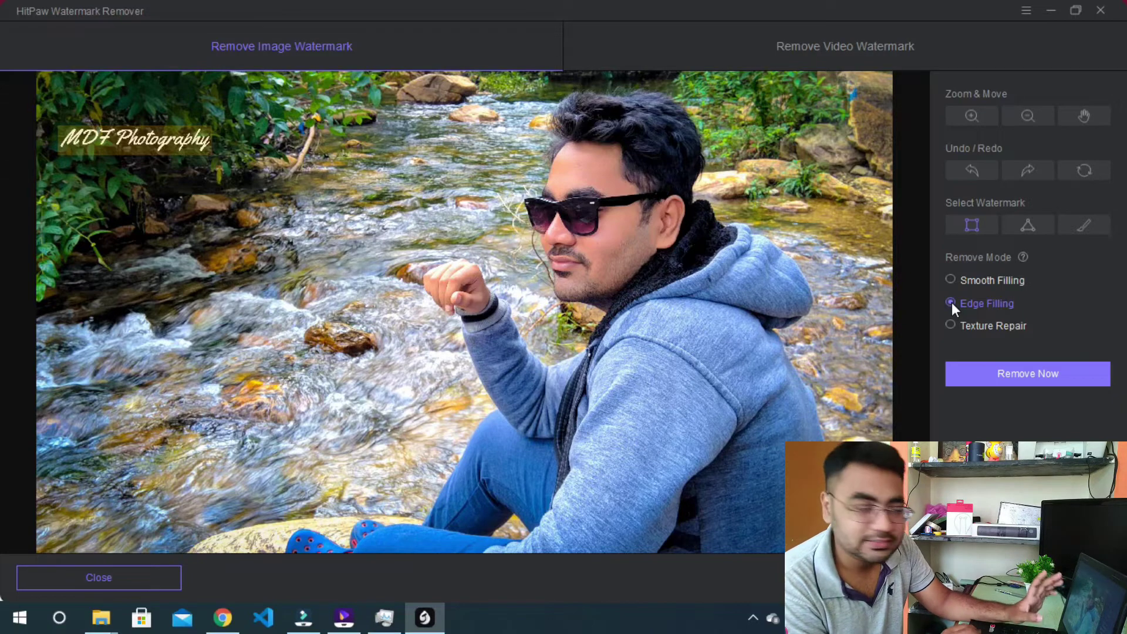
click(1027, 375)
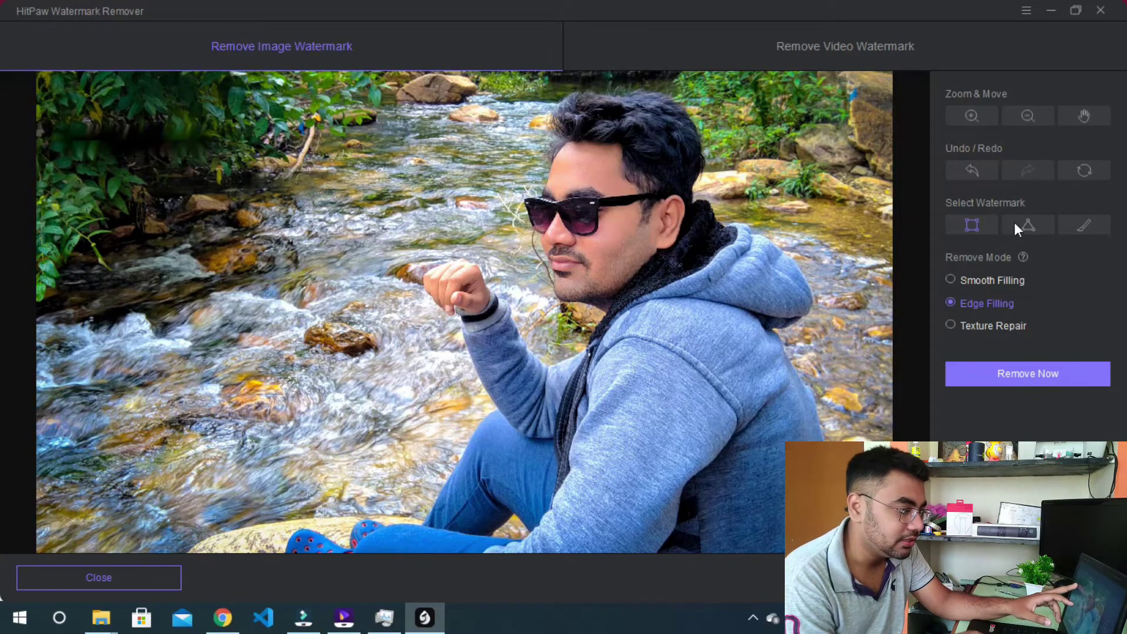
click(974, 171)
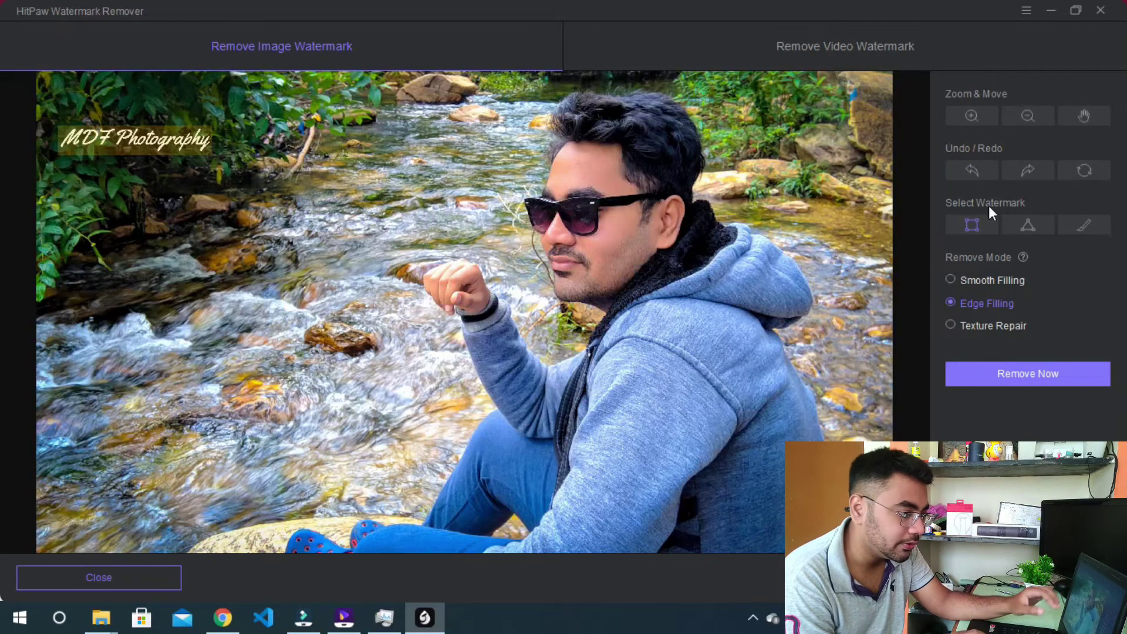
- Remove the MDF Photography watermark with Texture Repair and close the image without exporting it
click(951, 325)
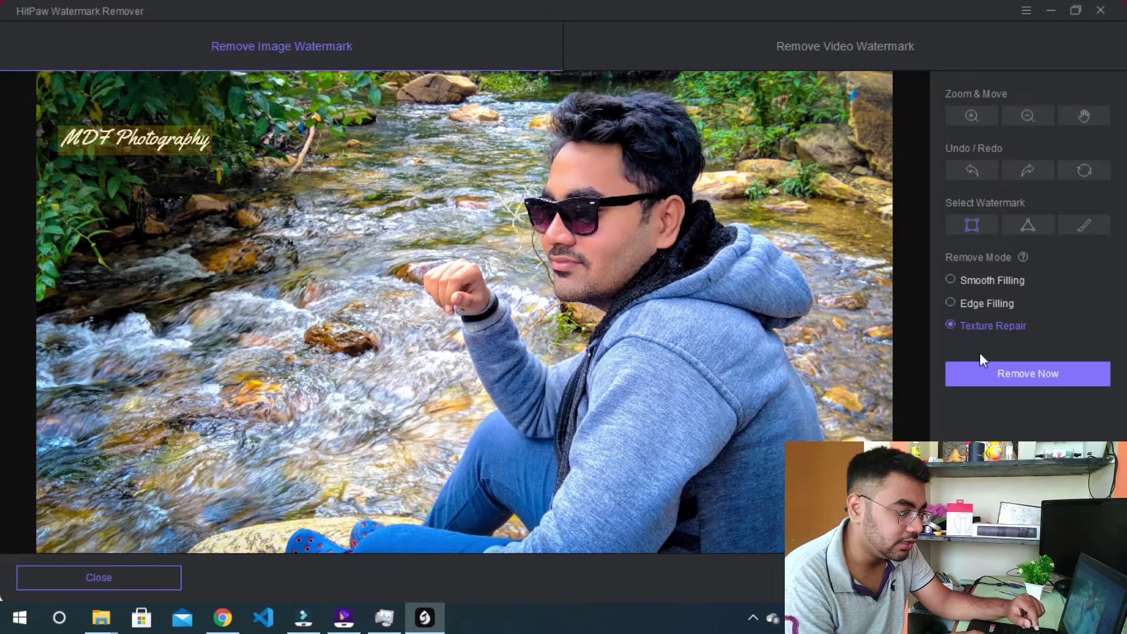
click(1000, 376)
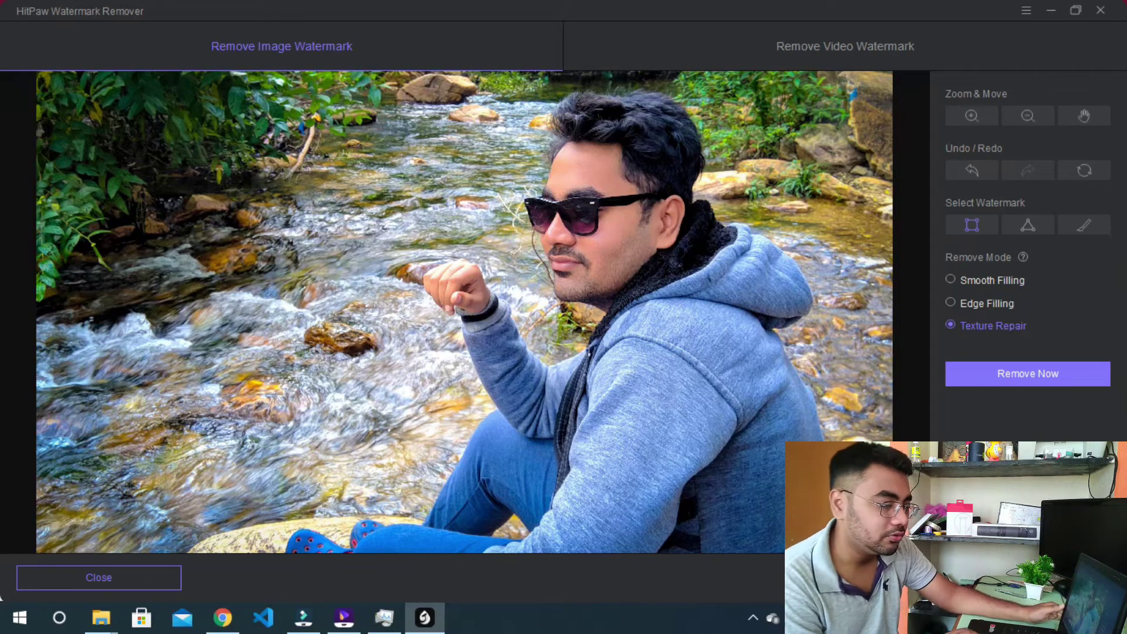
click(85, 574)
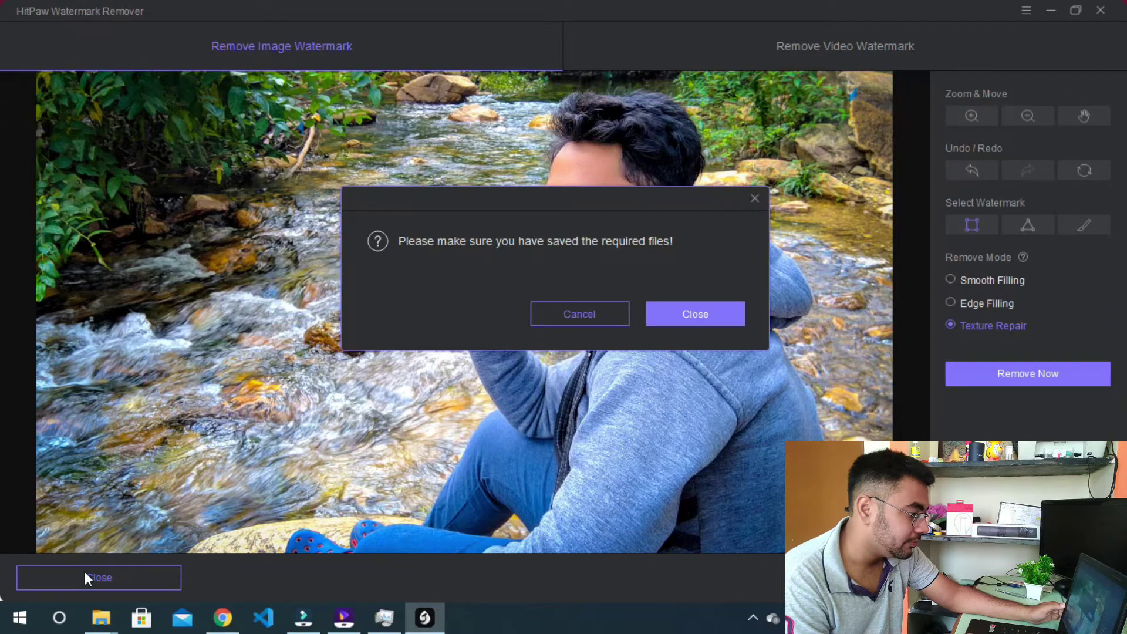
click(709, 318)
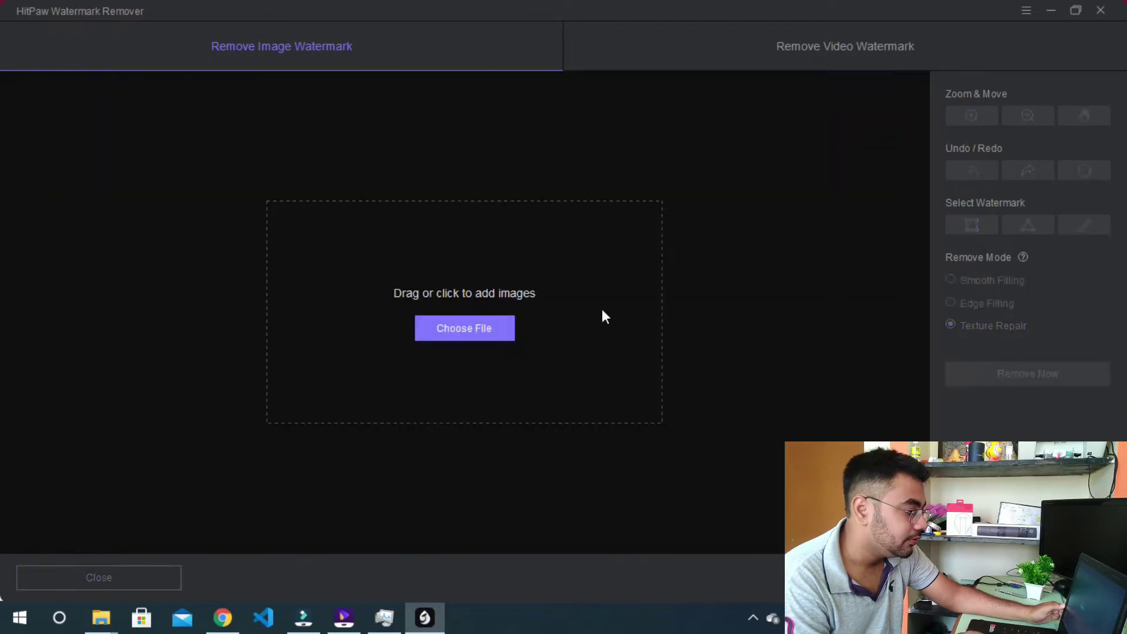
- Load the image Lexi-Arty-w-Watermark-1024x683 from New folder (4)
click(458, 328)
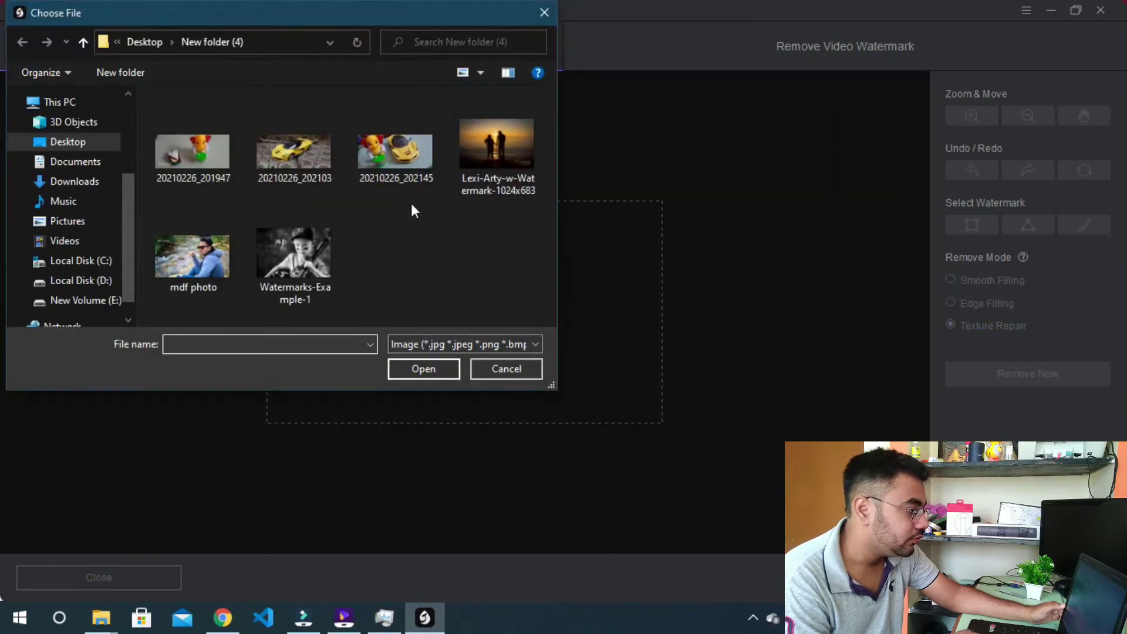
click(513, 159)
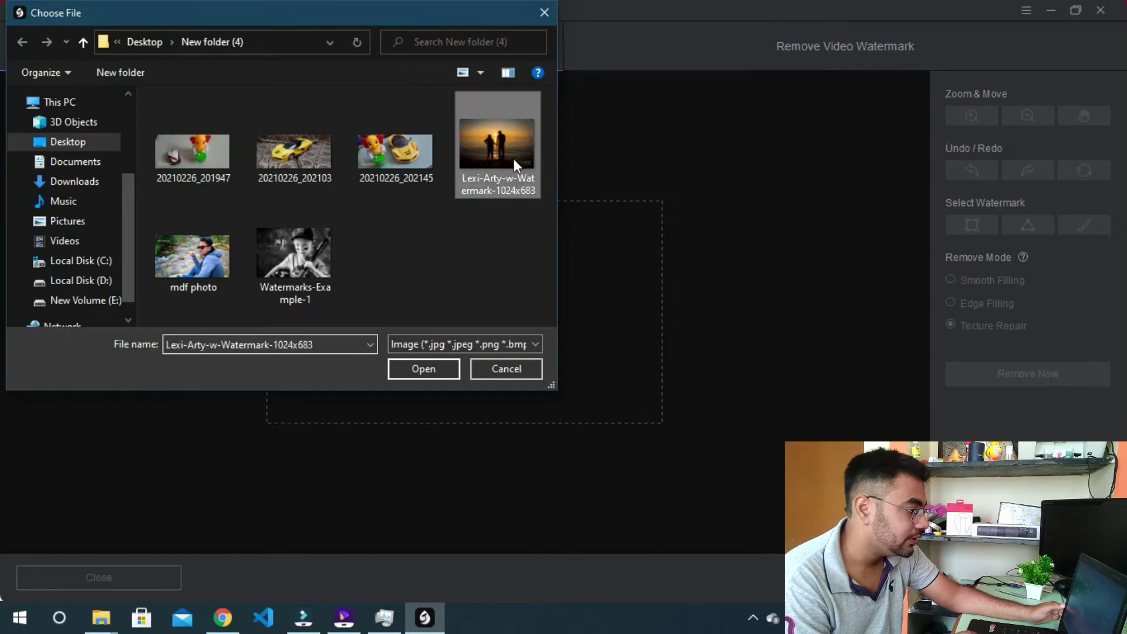
click(419, 368)
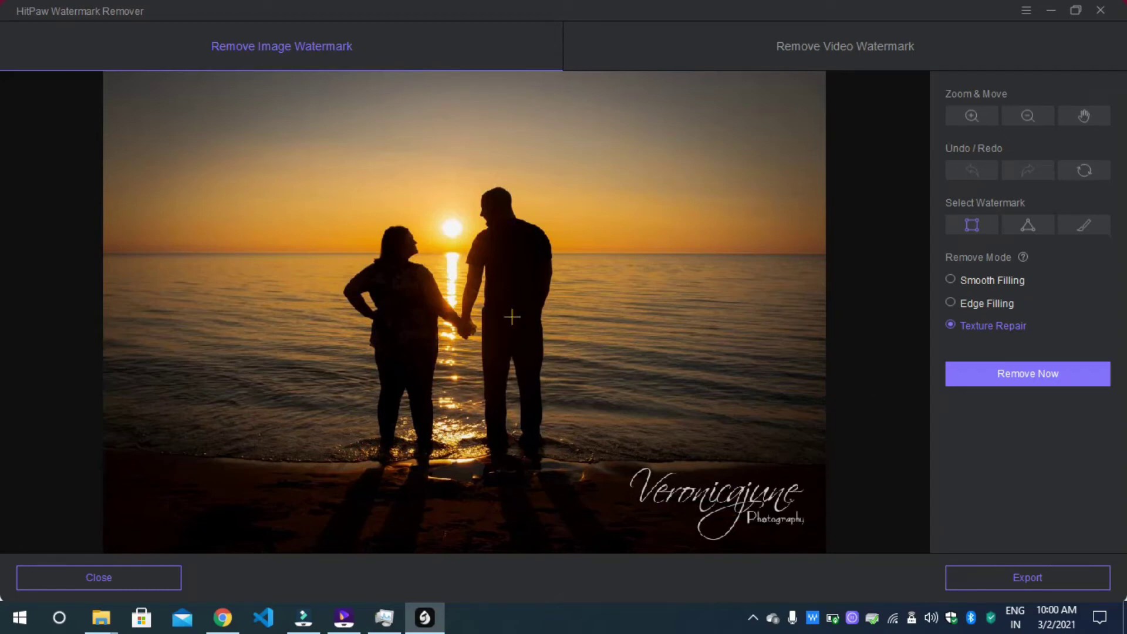
- Box the photographer's watermark on the beach photo, remove it with Texture Repair, and close the image without exporting it
drag(632, 458, 819, 540)
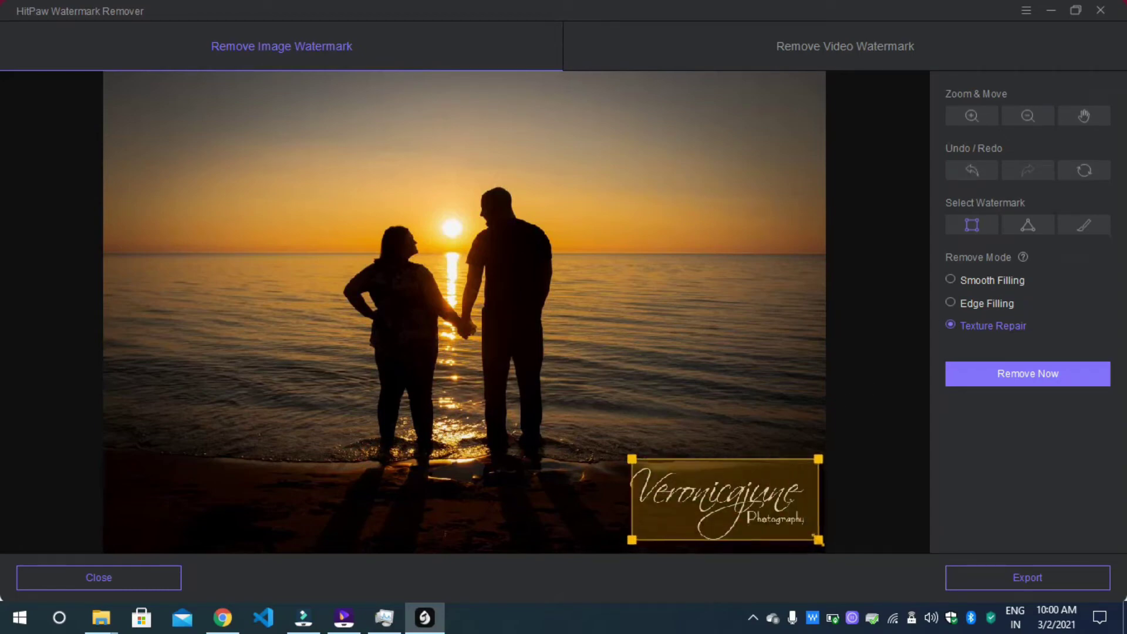
drag(766, 514, 762, 513)
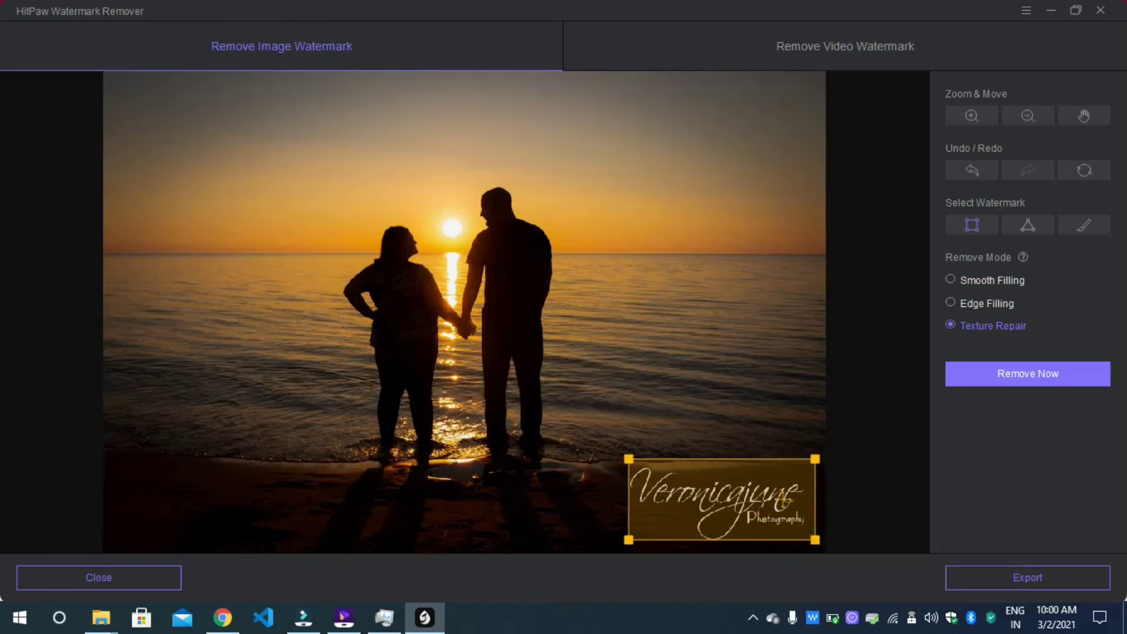
click(1067, 375)
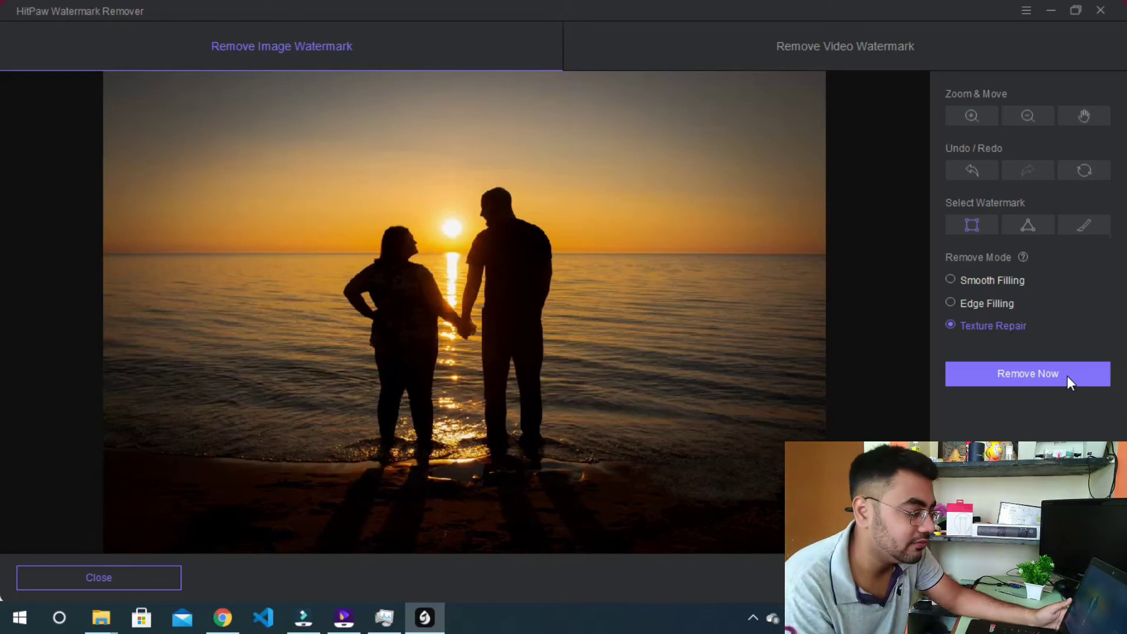
click(173, 578)
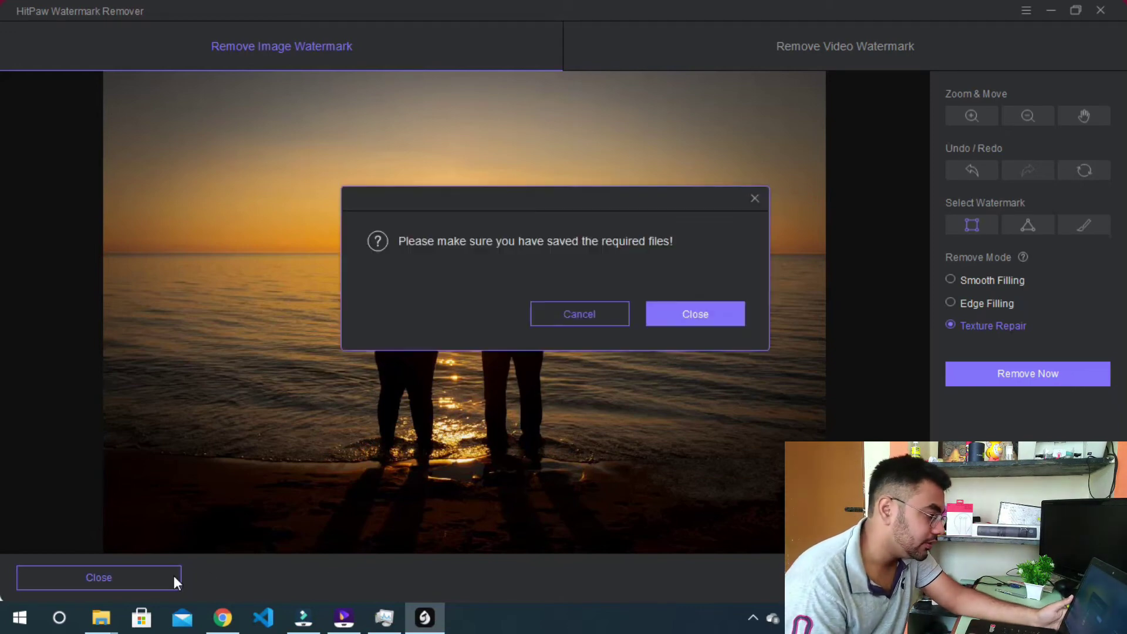
click(682, 323)
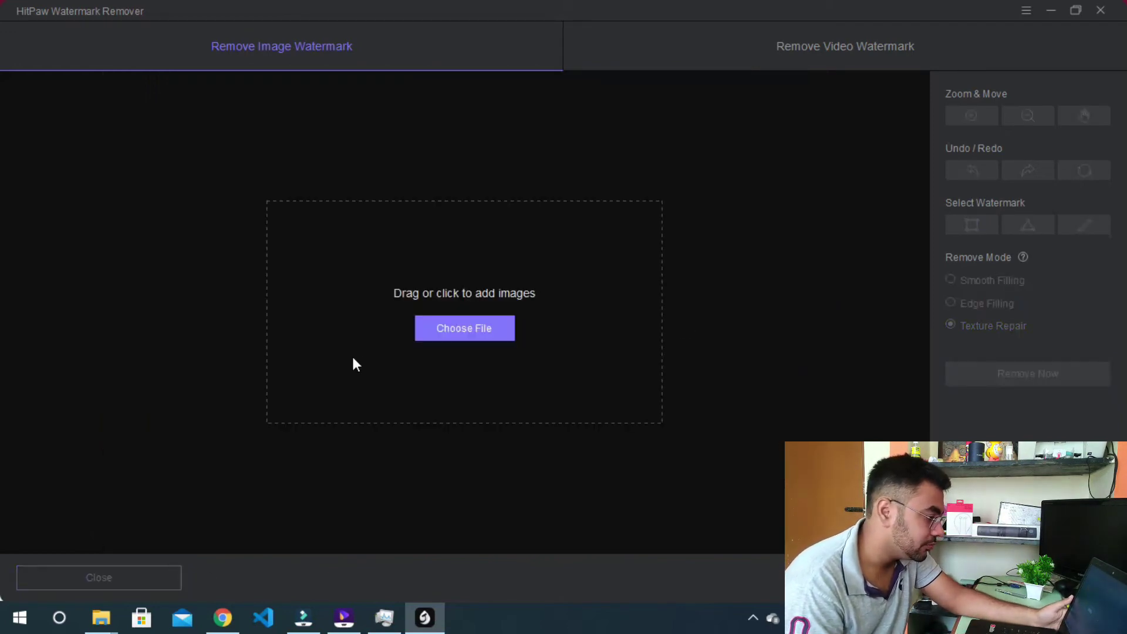
- Load the image Watermarks-Example-1 from New folder (4)
click(445, 328)
click(316, 249)
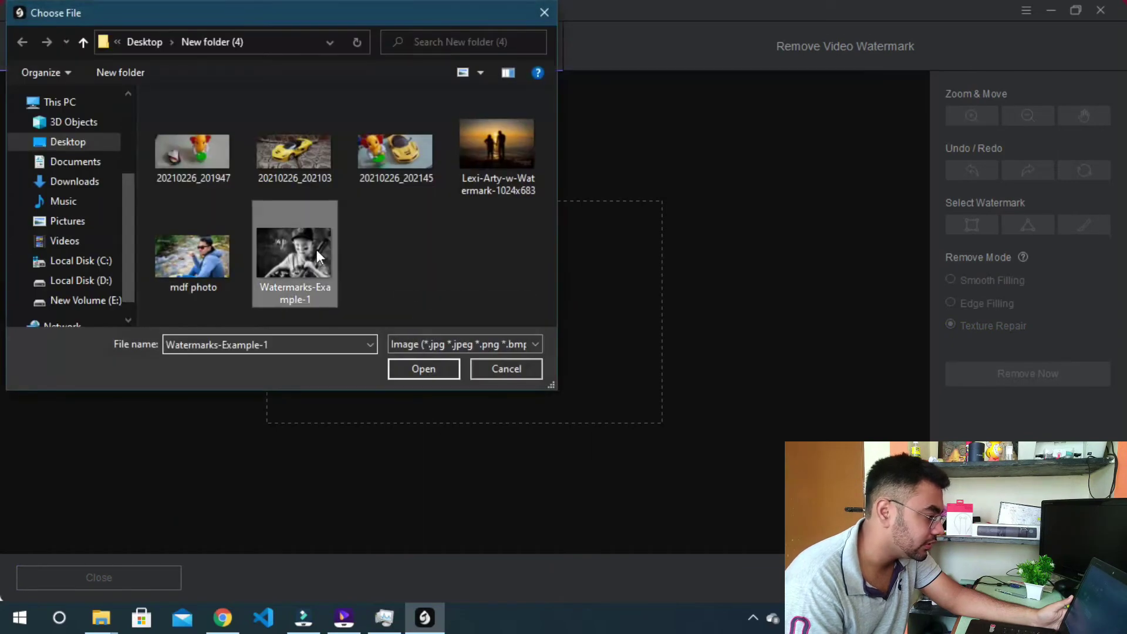
click(418, 373)
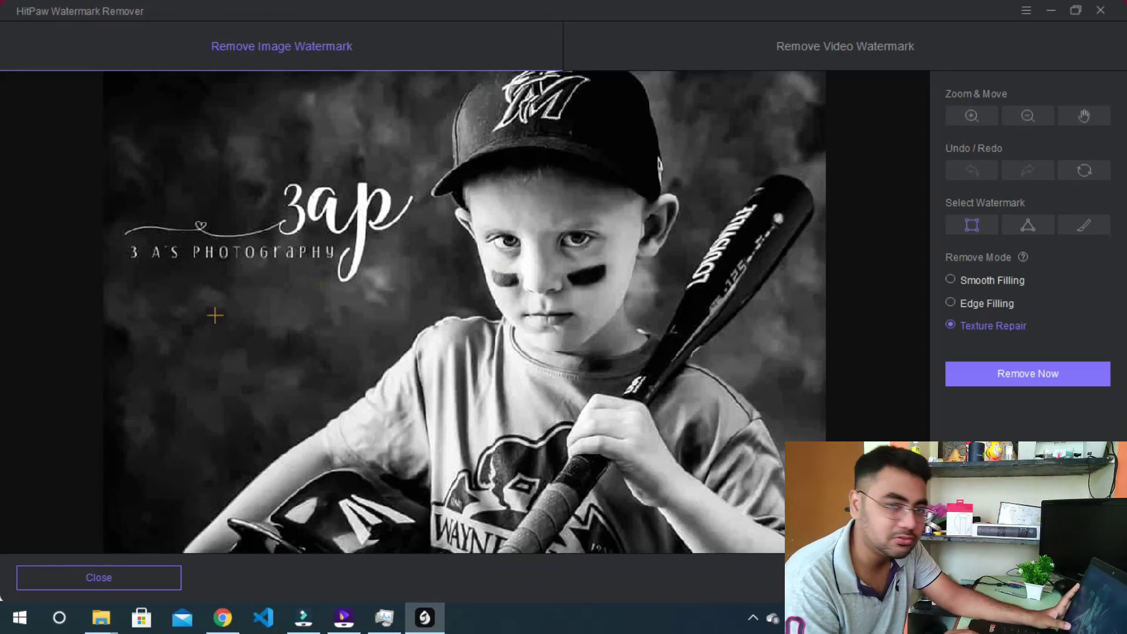
- Box the whole 3ap photography watermark beside the boy and remove it with Texture Repair
drag(125, 161, 419, 287)
drag(347, 257, 344, 255)
click(1047, 375)
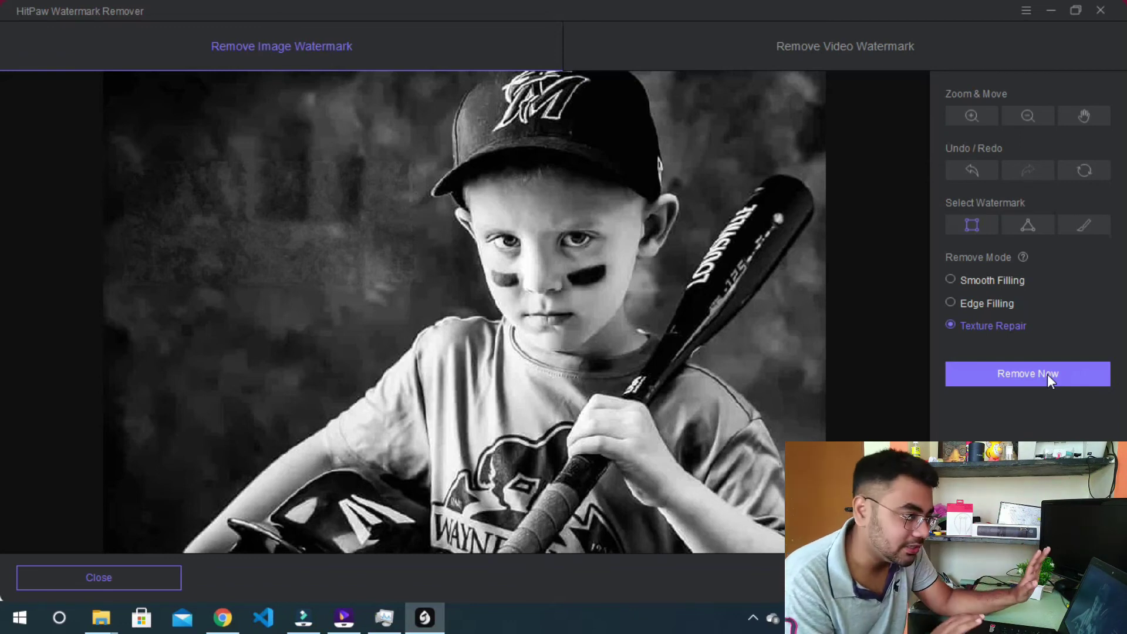
- Look at the video watermark mode, discarding the image edits, then return to image mode and minimize the app
click(868, 45)
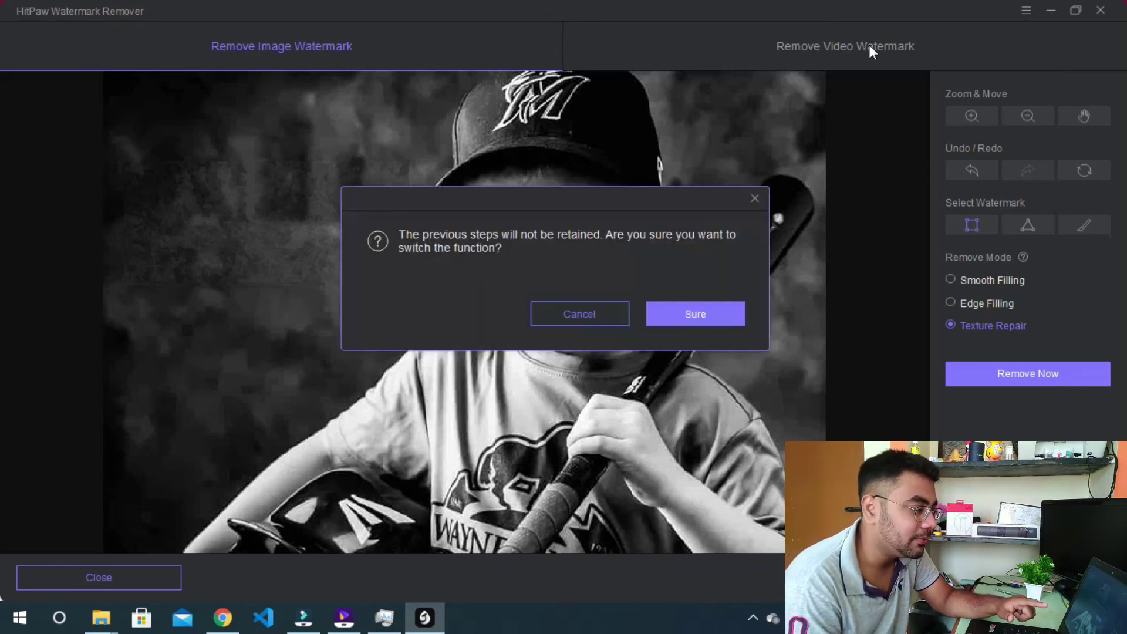
click(691, 317)
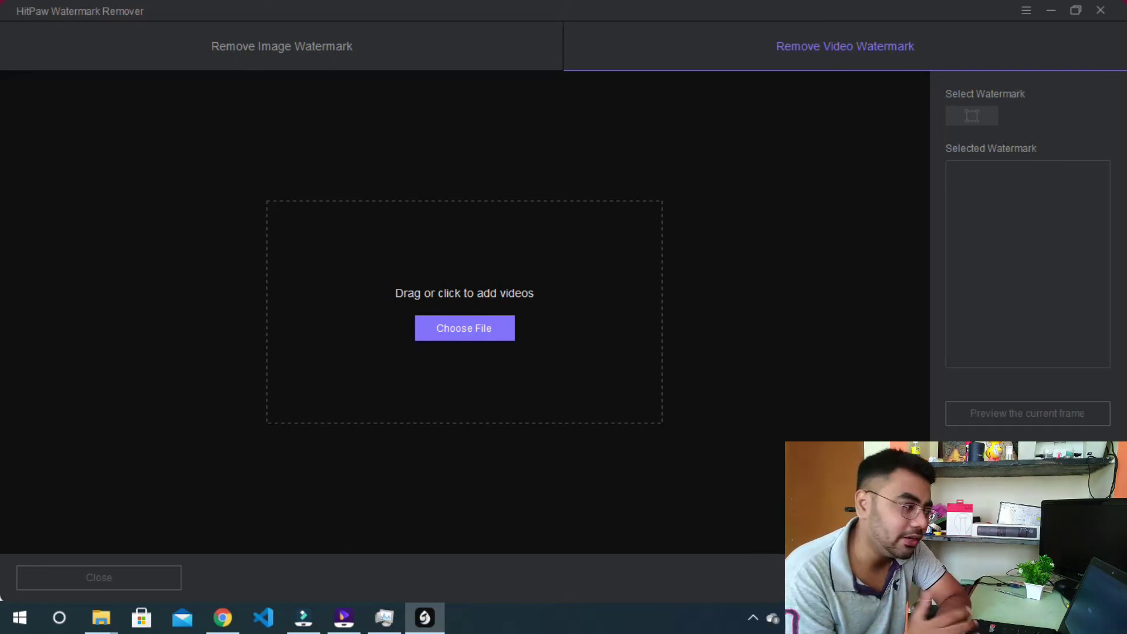
click(325, 58)
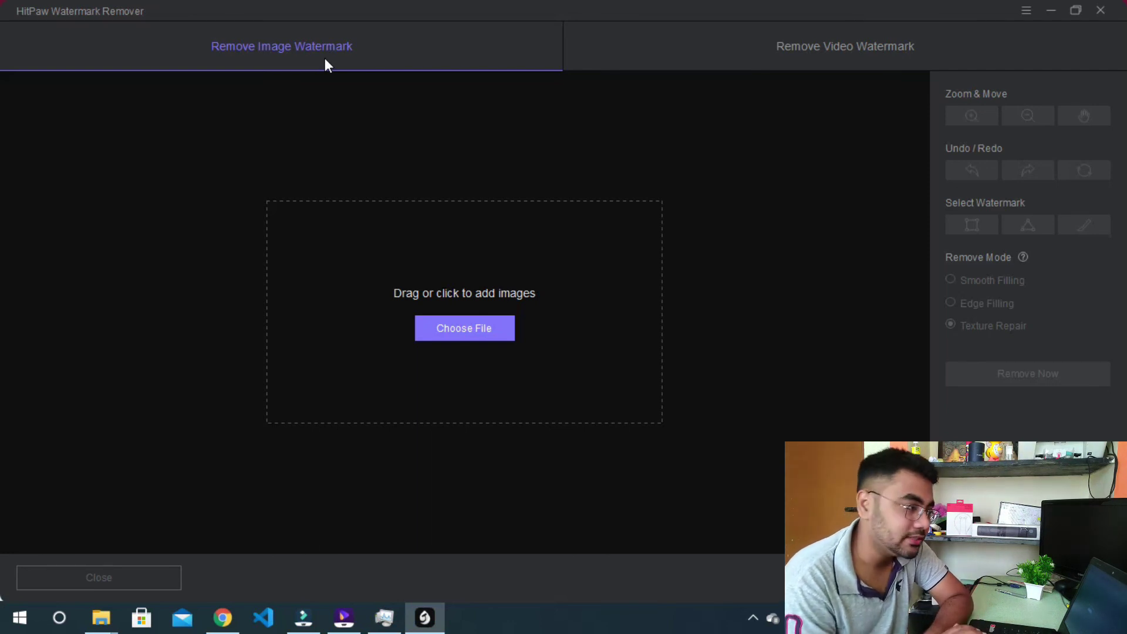
click(1050, 11)
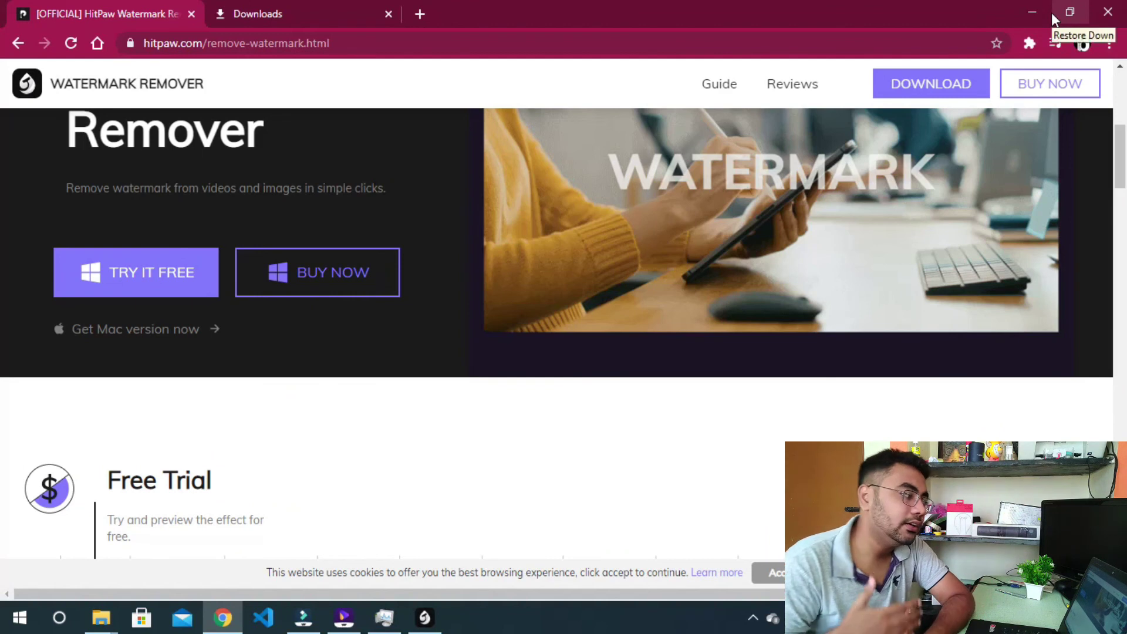